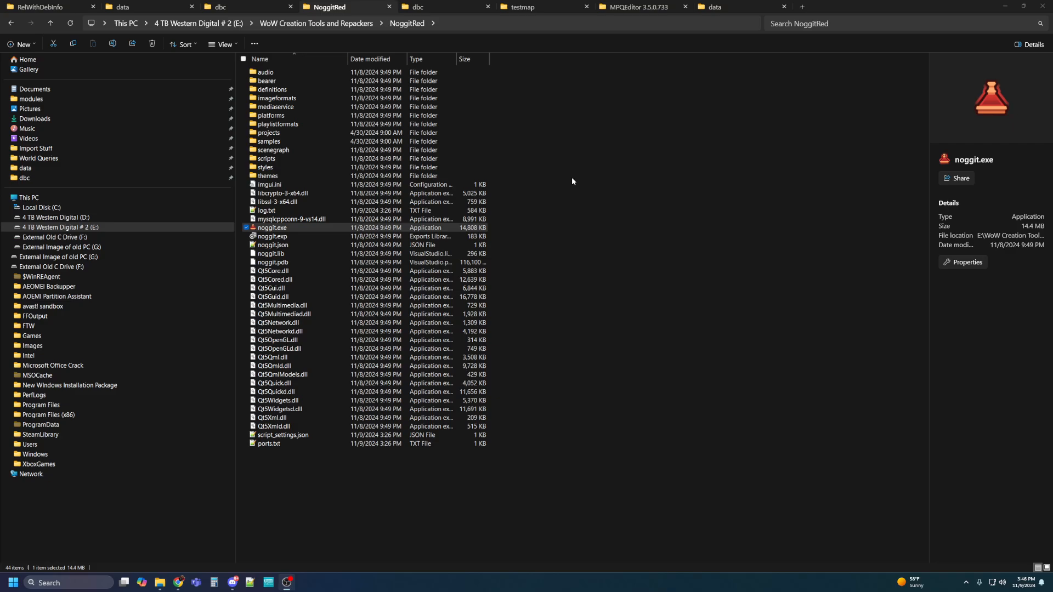
# Close the Noggit launcher and delete all six items from the New Maps folder.
pyautogui.doubleClick(279, 230)
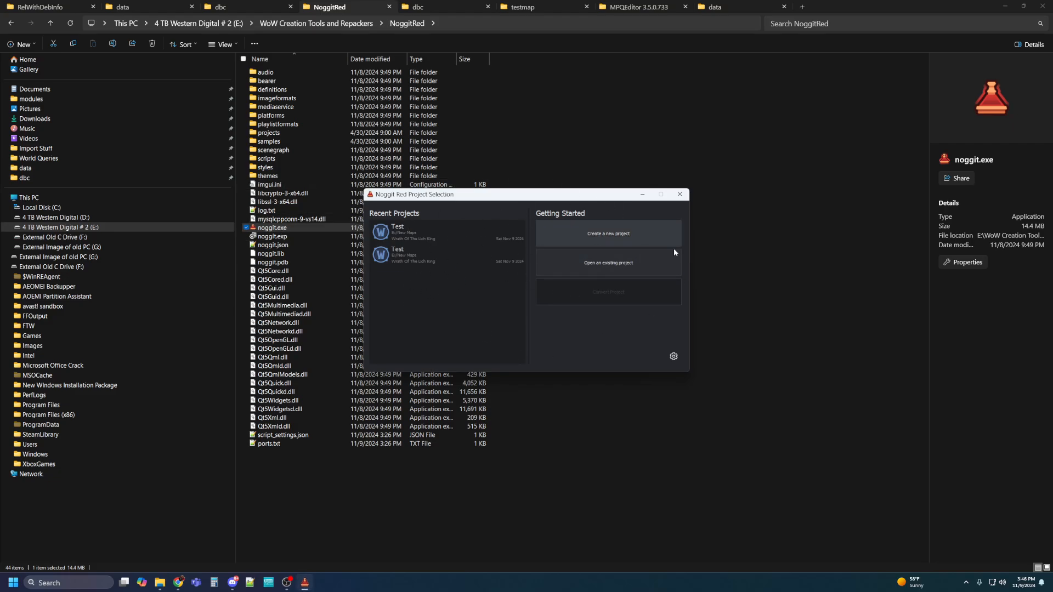
pyautogui.click(685, 196)
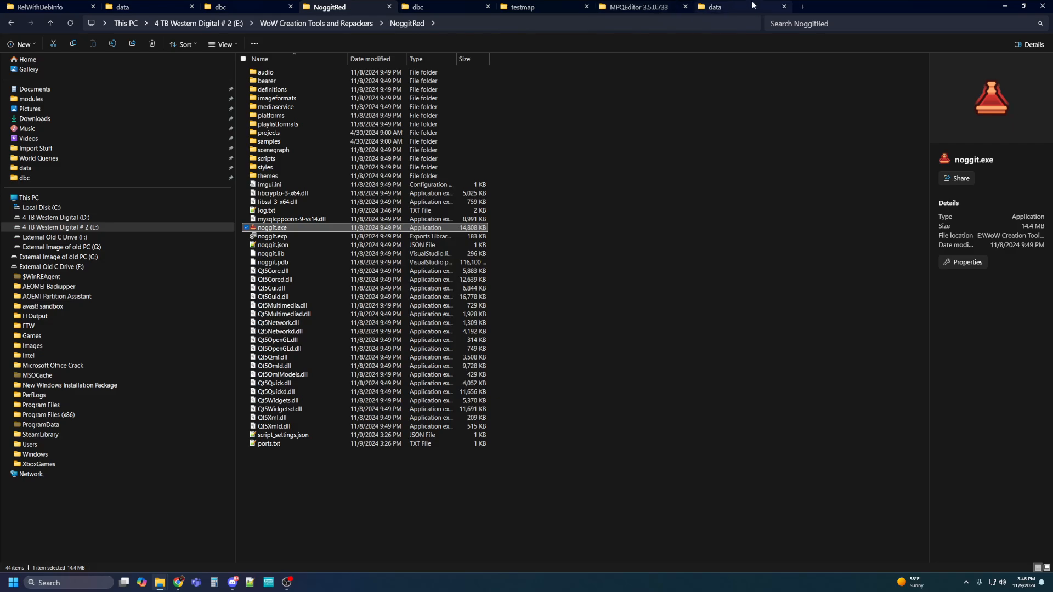
pyautogui.click(527, 7)
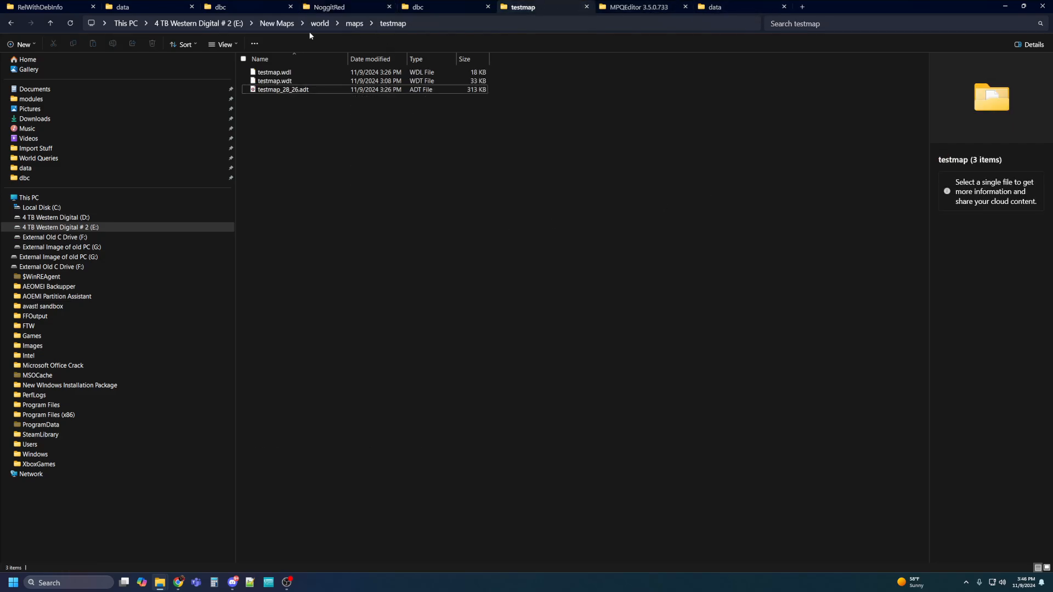
pyautogui.click(288, 25)
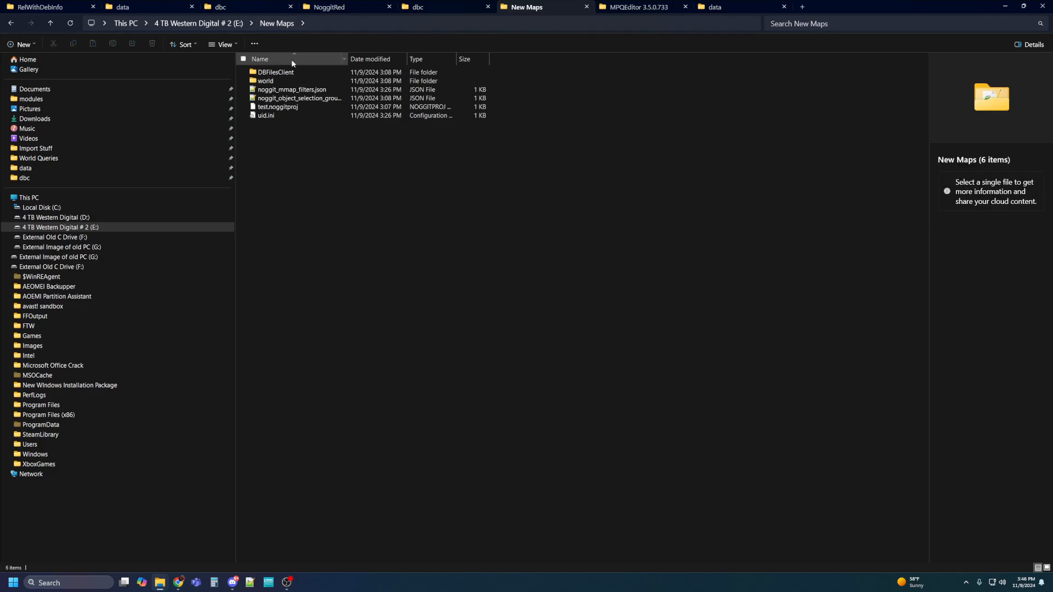
pyautogui.click(301, 72)
pyautogui.keyDown('shift'); pyautogui.click(283, 116); pyautogui.keyUp('shift')
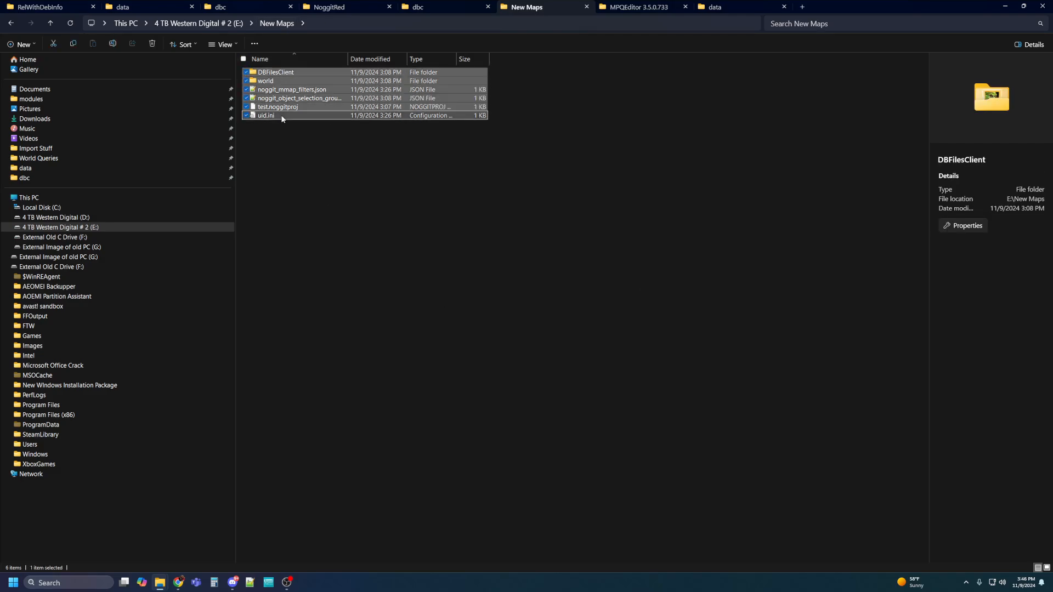
pyautogui.press('Delete')
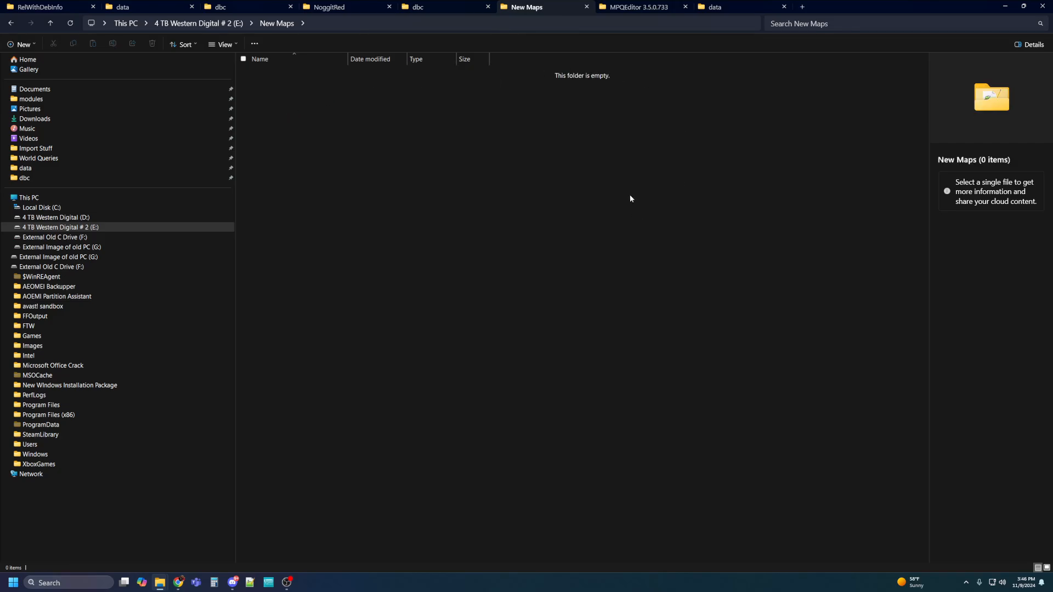
pyautogui.click(356, 10)
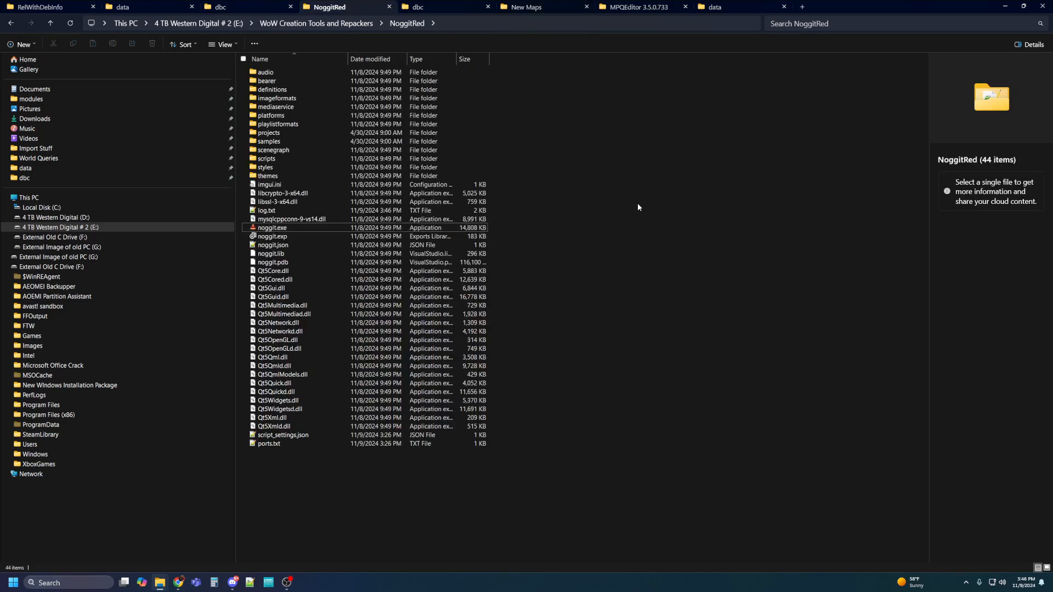
# Start a new Noggit Red project named test with project path E:/New Maps.
pyautogui.doubleClick(277, 229)
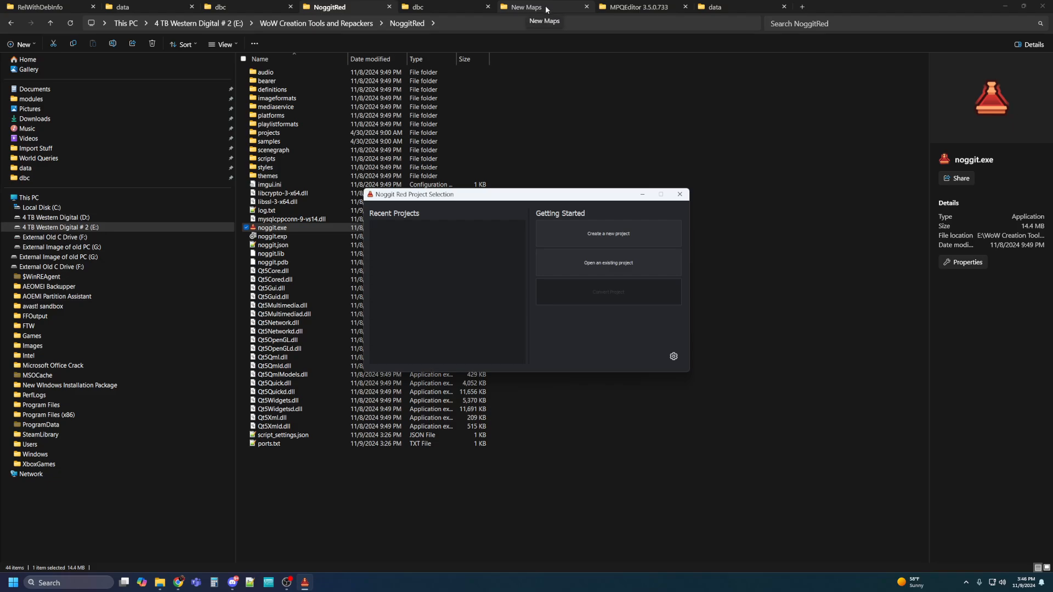
pyautogui.click(606, 236)
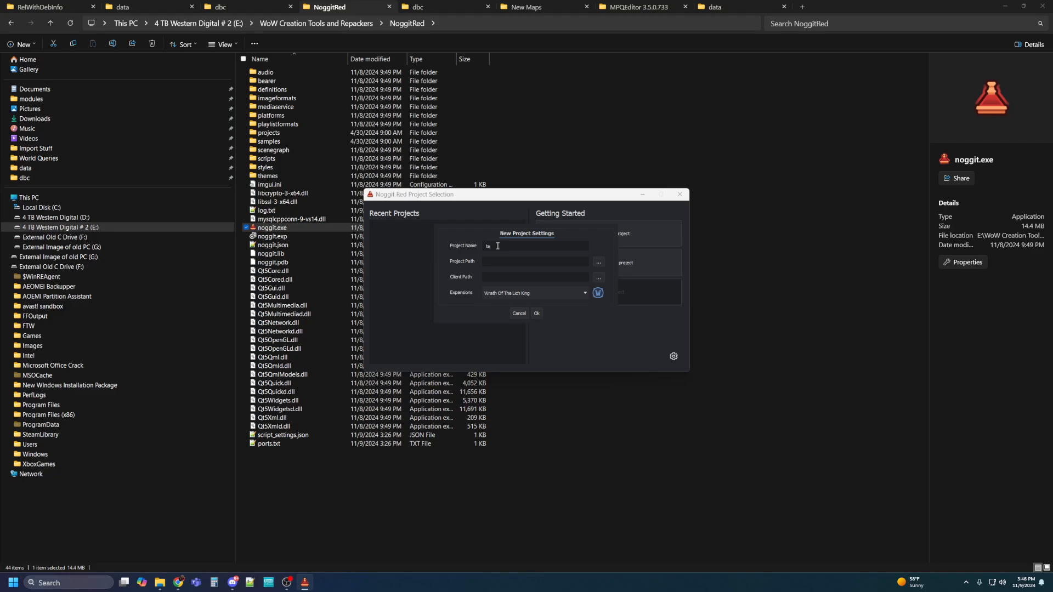
pyautogui.write('test')
pyautogui.click(598, 262)
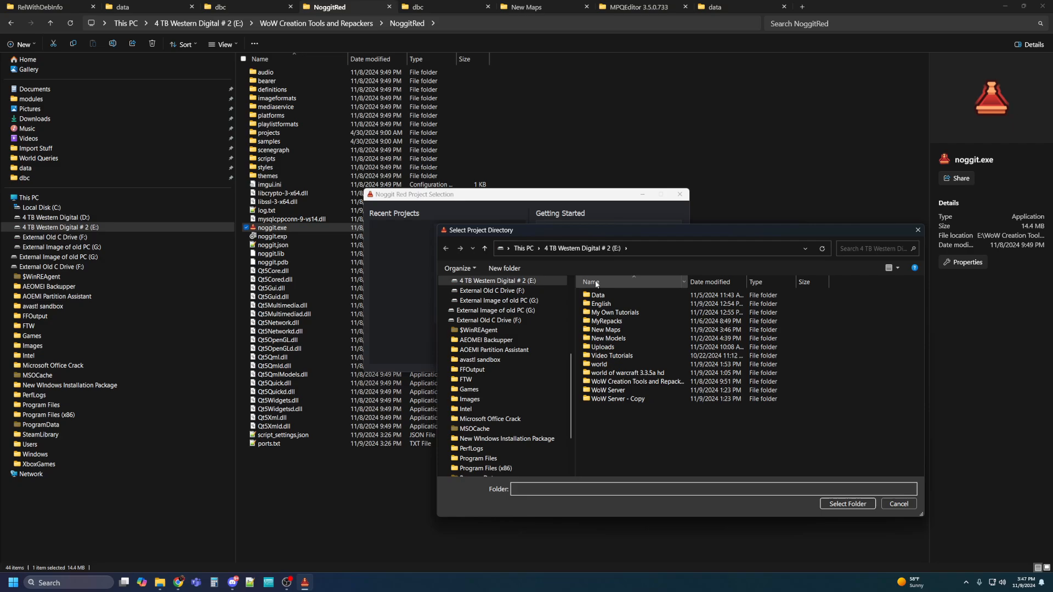
pyautogui.doubleClick(606, 330)
pyautogui.click(847, 505)
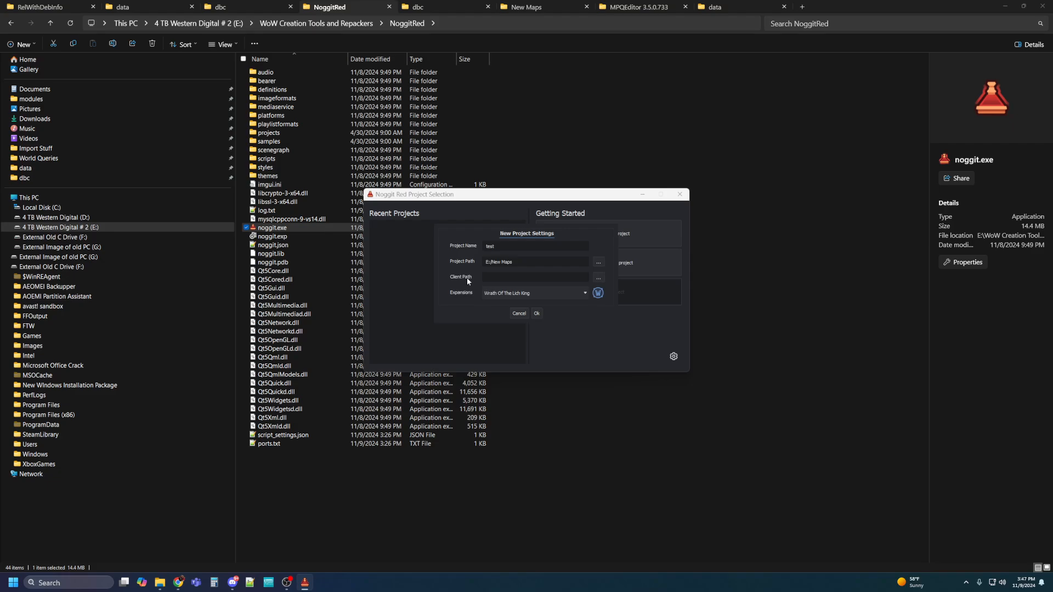
# Set the client path to the world of warcraft 3.3.5a hd folder, keep Wrath Of The Lich King, and create the project.
pyautogui.click(598, 277)
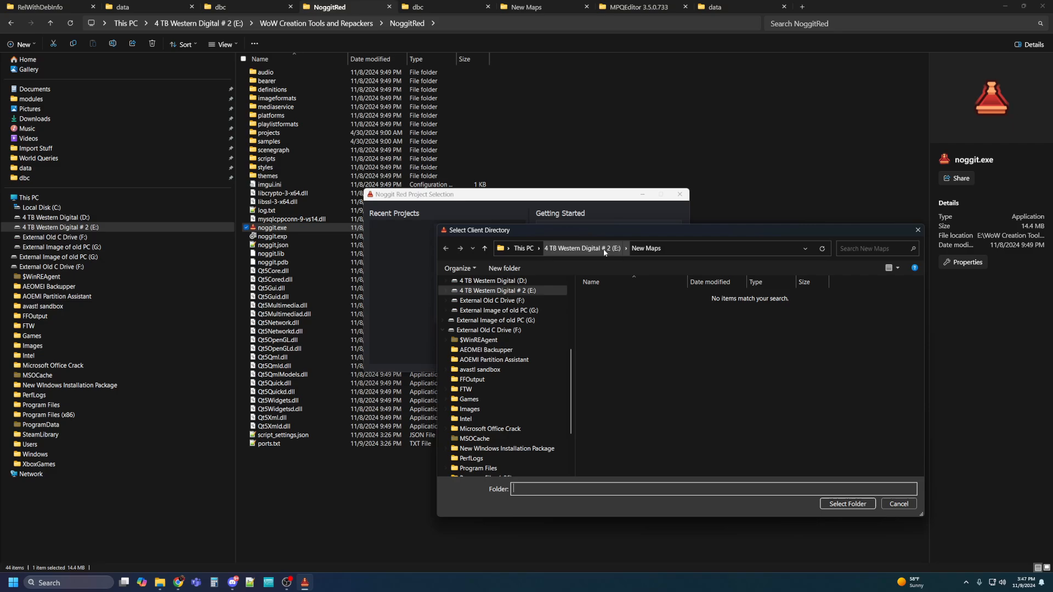
pyautogui.click(582, 248)
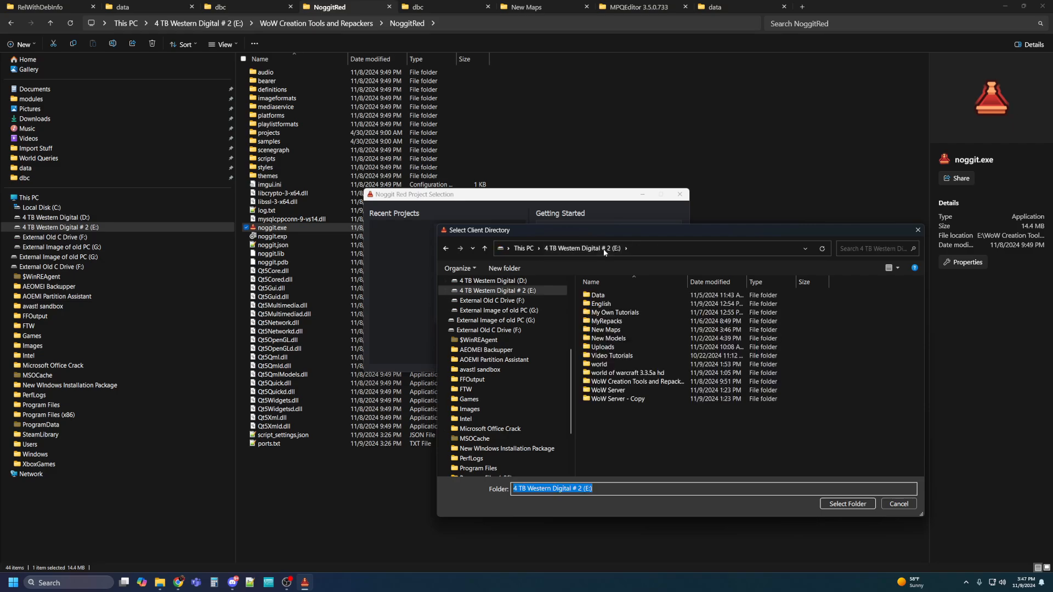
pyautogui.click(611, 322)
pyautogui.doubleClick(612, 321)
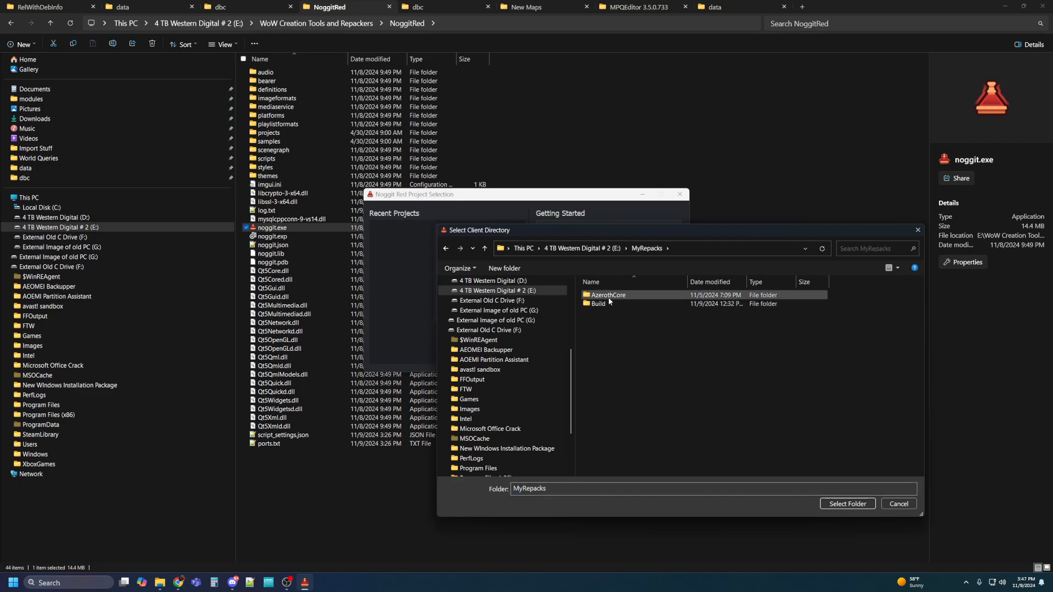
pyautogui.doubleClick(598, 304)
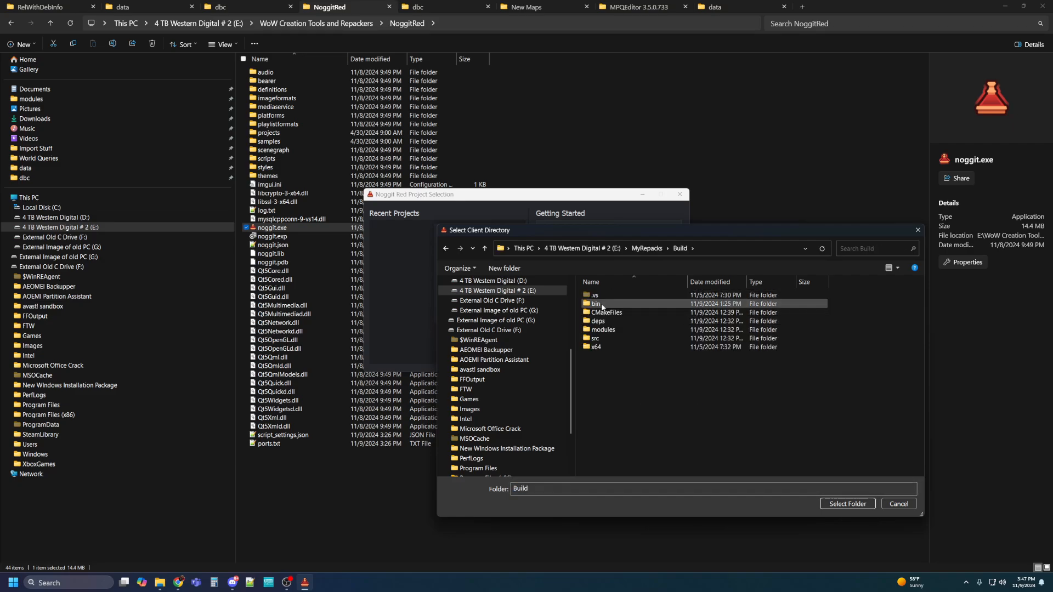
pyautogui.doubleClick(605, 305)
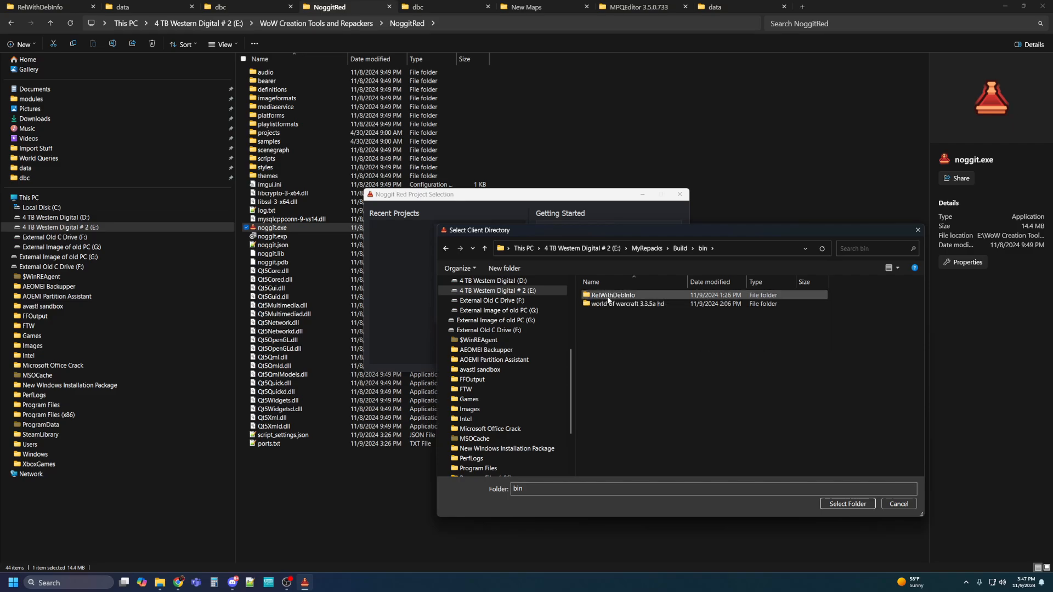
pyautogui.click(601, 304)
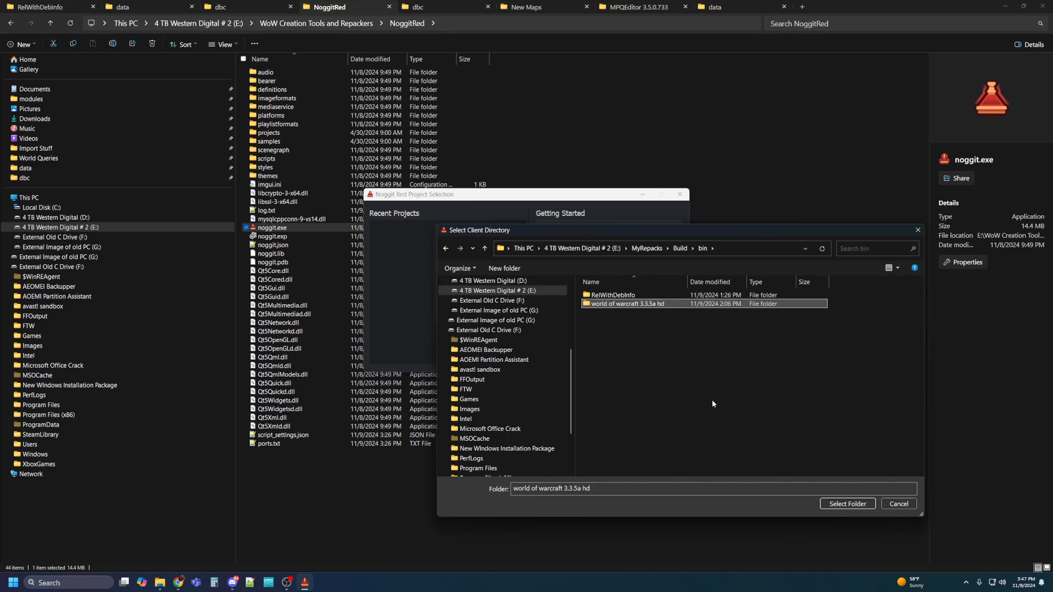
pyautogui.click(848, 505)
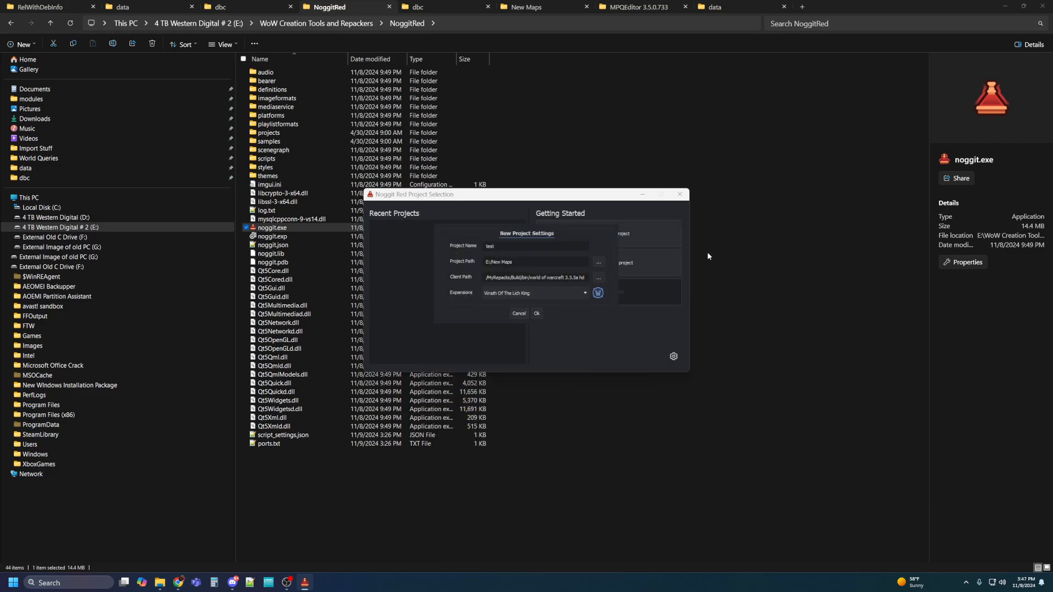
pyautogui.click(569, 295)
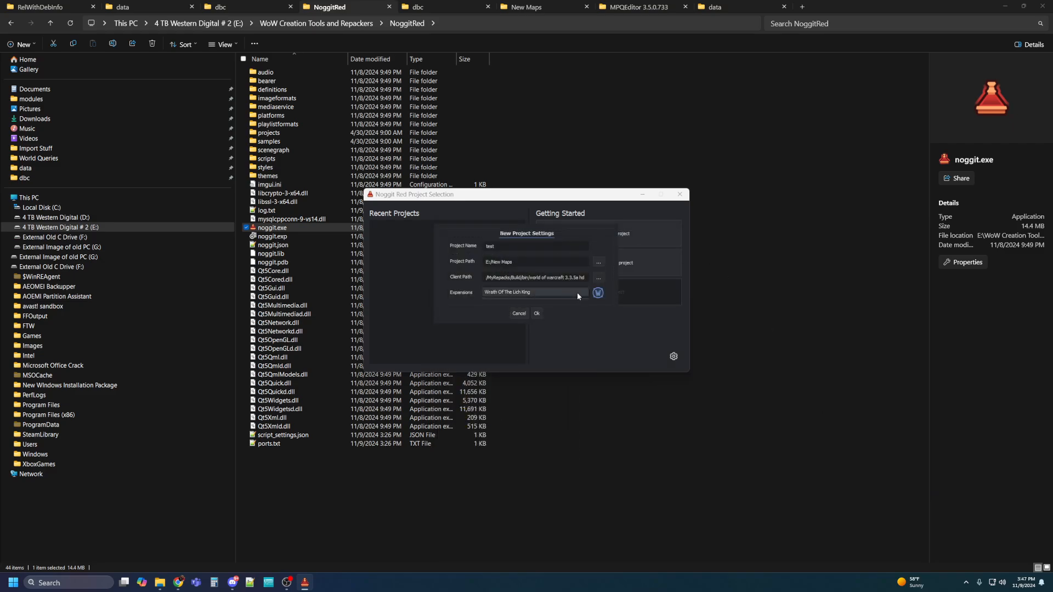
pyautogui.click(577, 295)
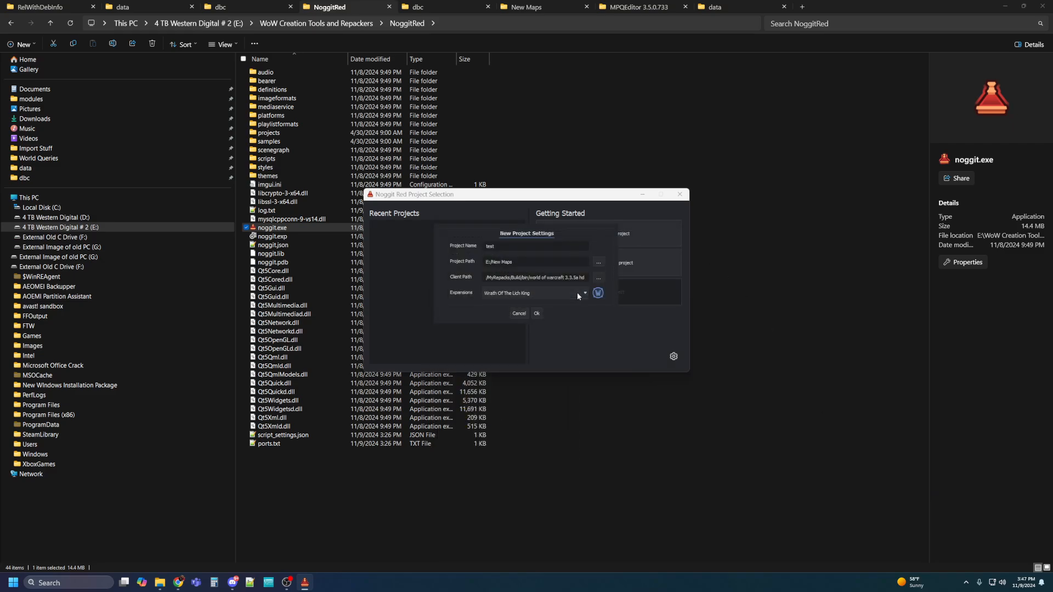
pyautogui.click(535, 318)
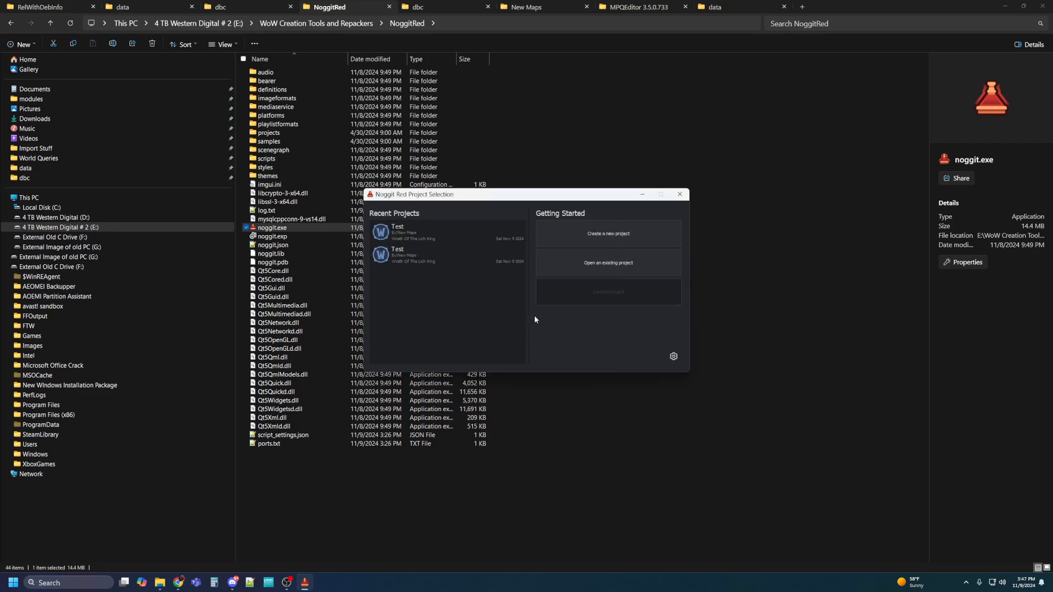
# Open the test project and add a Classic map with directory test_project and name test.
pyautogui.doubleClick(398, 233)
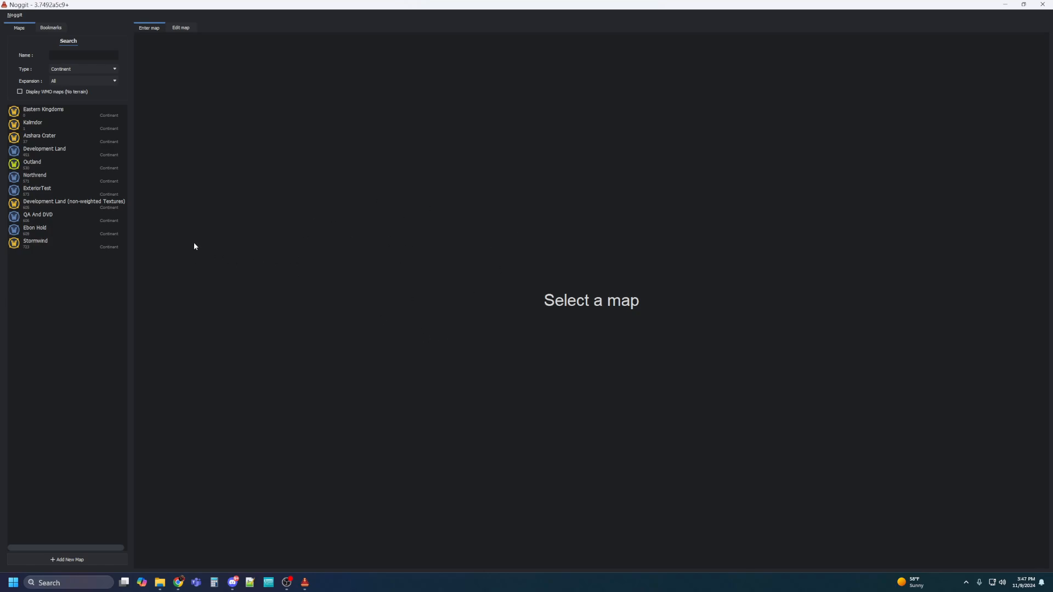
pyautogui.click(39, 558)
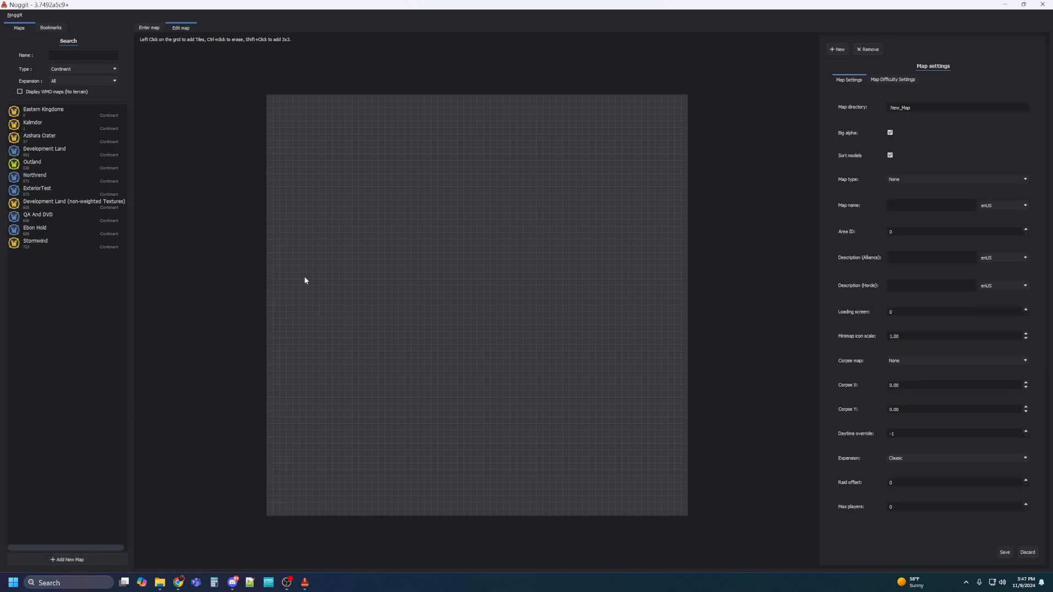
pyautogui.doubleClick(925, 107)
pyautogui.click(905, 107)
pyautogui.press('BackSpace')
pyautogui.press('BackSpace')
pyautogui.press('BackSpace')
pyautogui.click(935, 462)
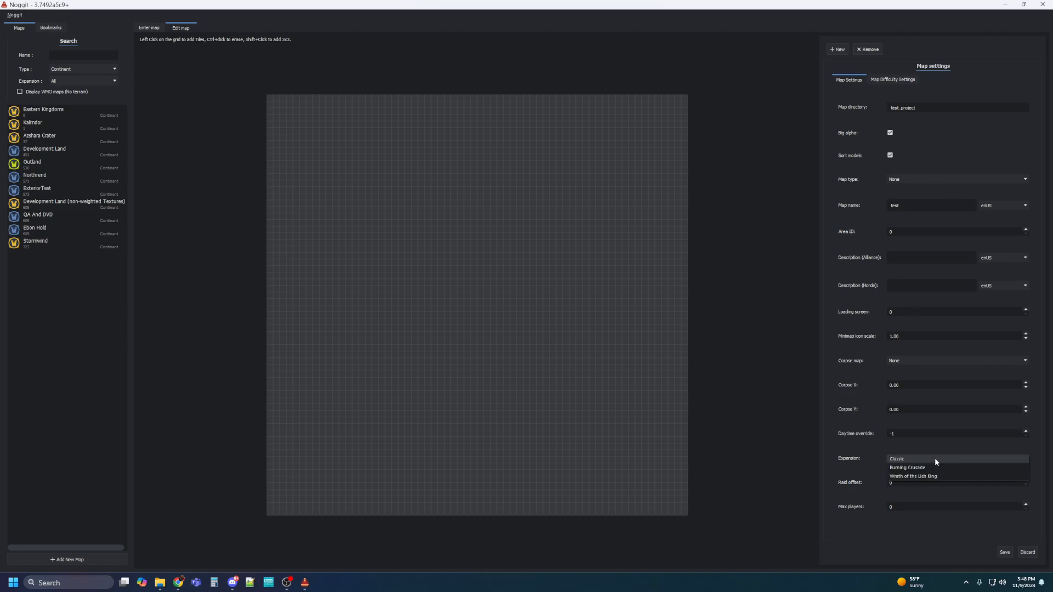
pyautogui.click(936, 462)
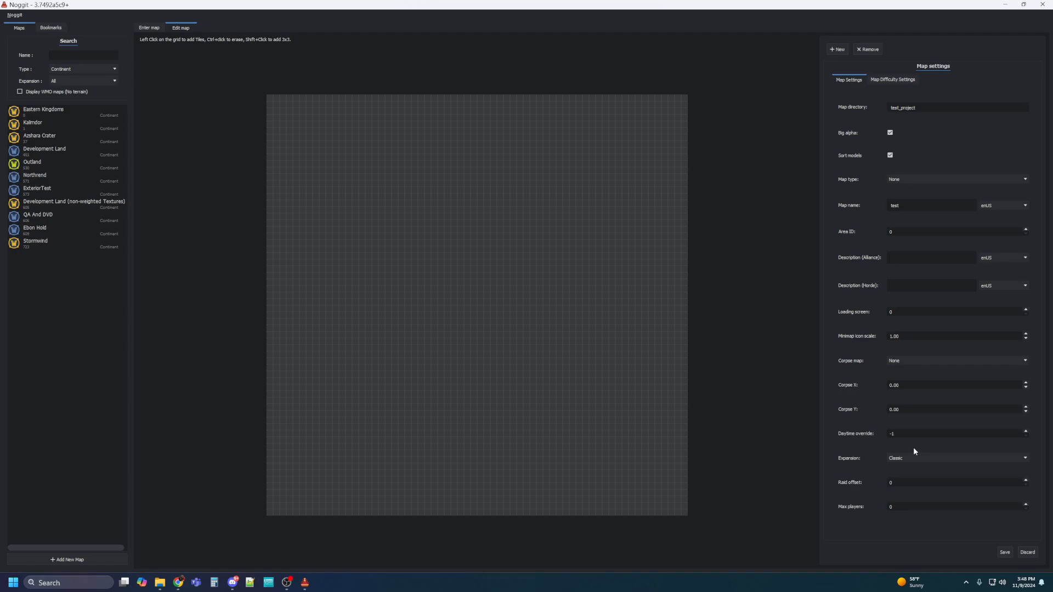
pyautogui.click(1002, 555)
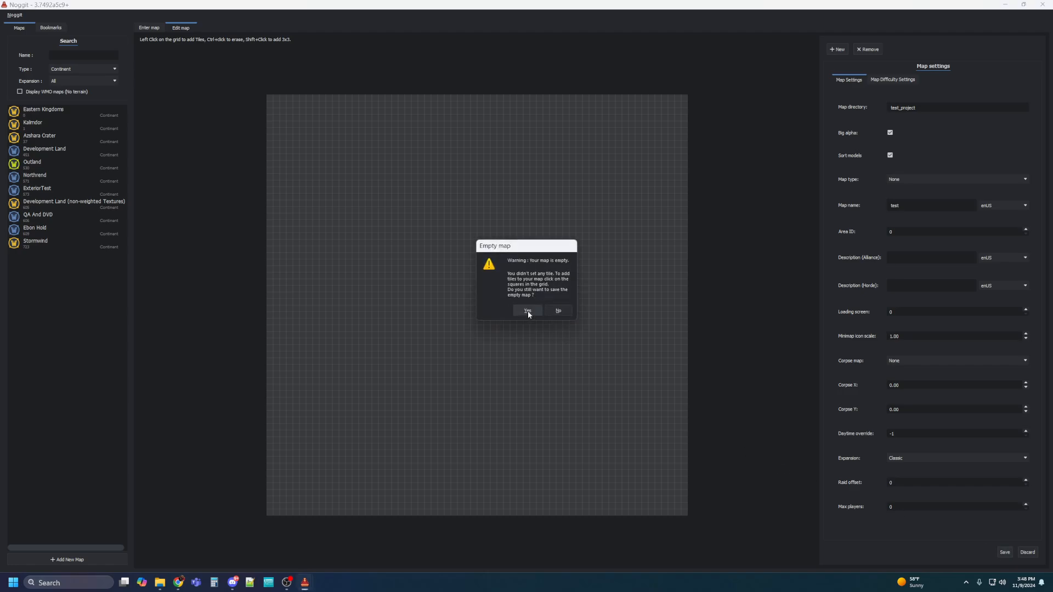
pyautogui.click(563, 312)
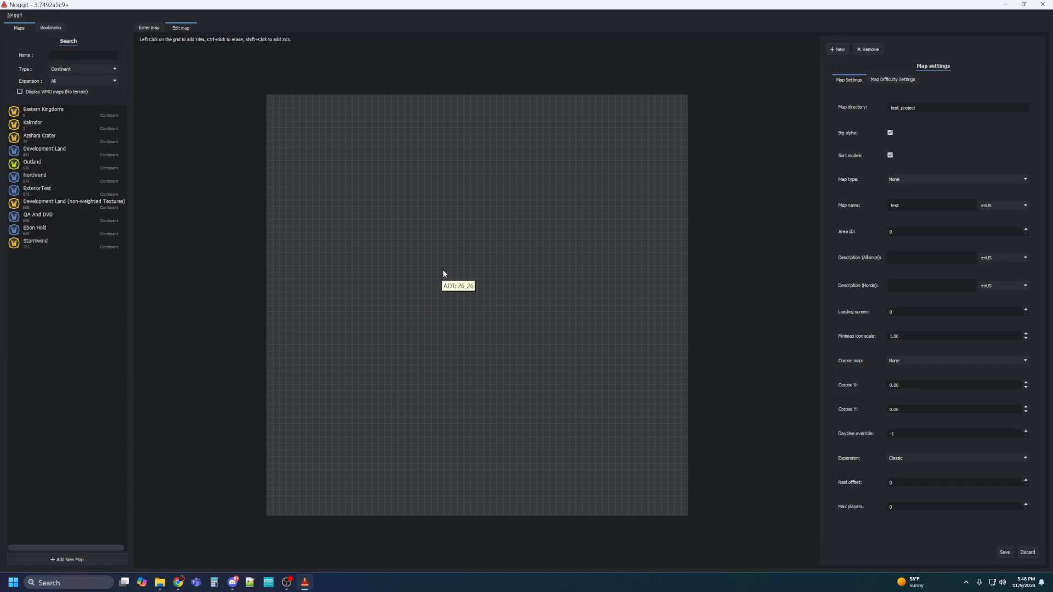
# Add one tile at ADT 30_26, save the test map, and select it for entering.
pyautogui.click(466, 269)
pyautogui.click(1005, 553)
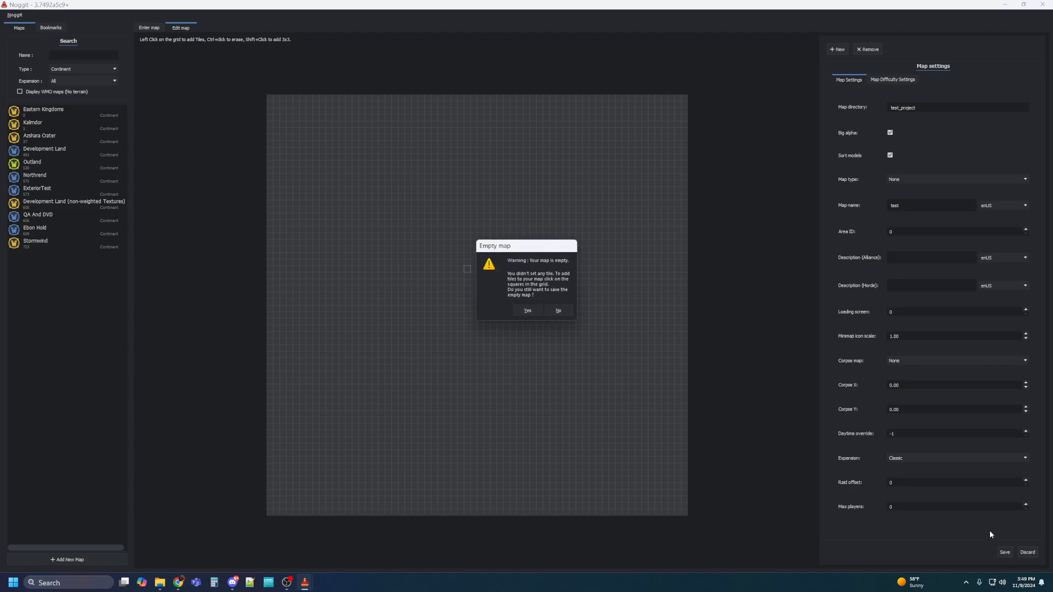
pyautogui.click(528, 311)
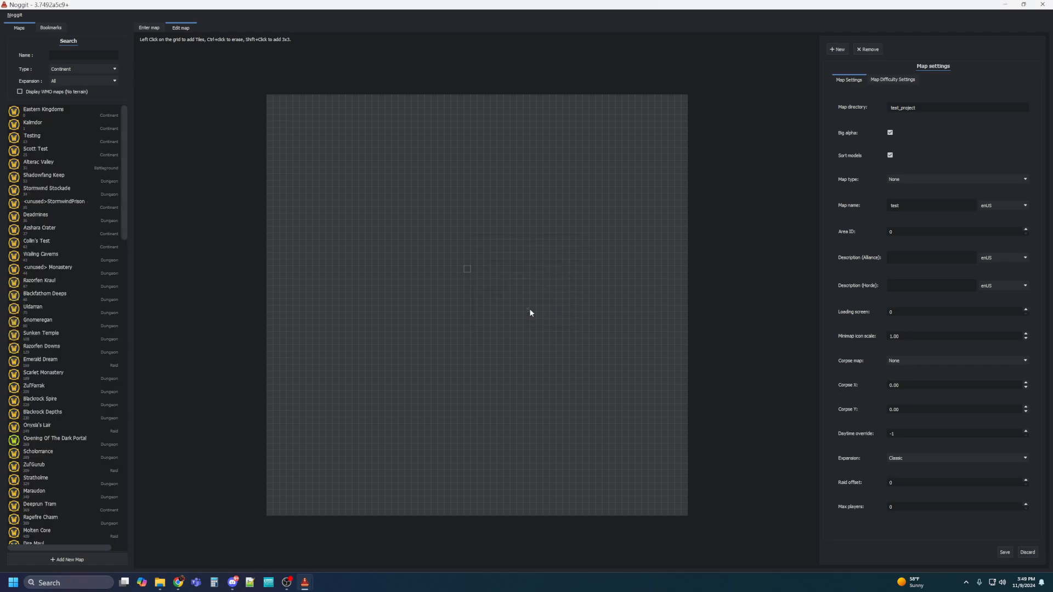
pyautogui.moveTo(127, 127); pyautogui.dragTo(114, 474)
pyautogui.click(38, 533)
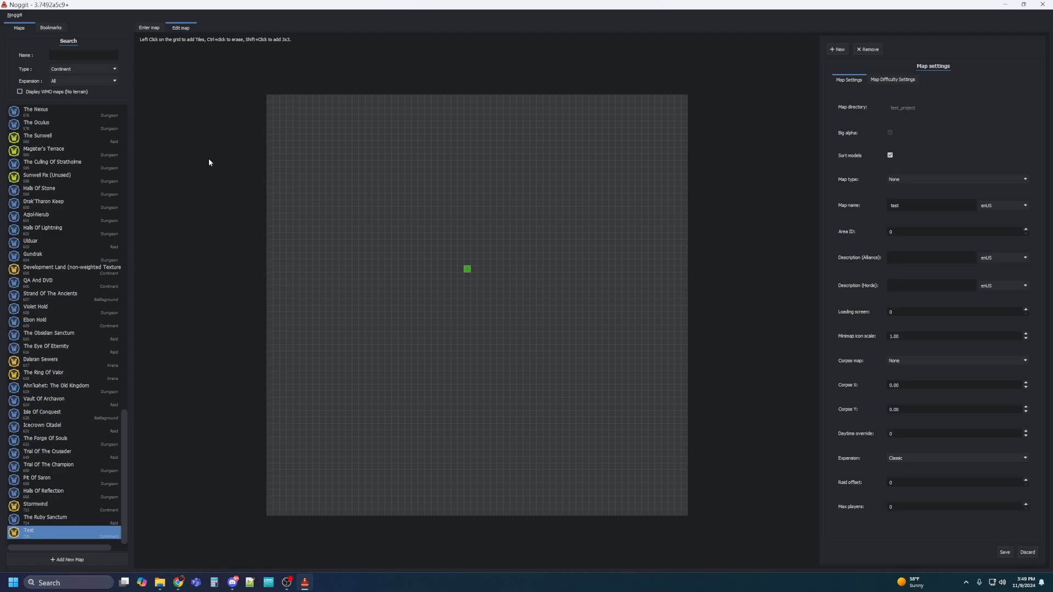
pyautogui.click(148, 28)
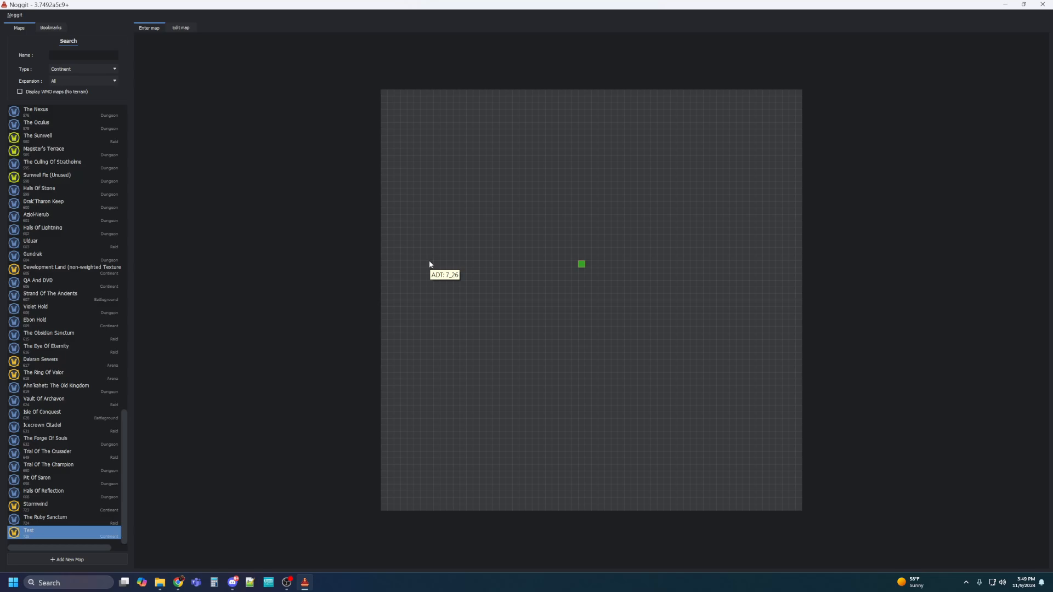
# Enter the test map at ADT 30_26, fix all model UIDs, and look over the flat tile.
pyautogui.click(582, 266)
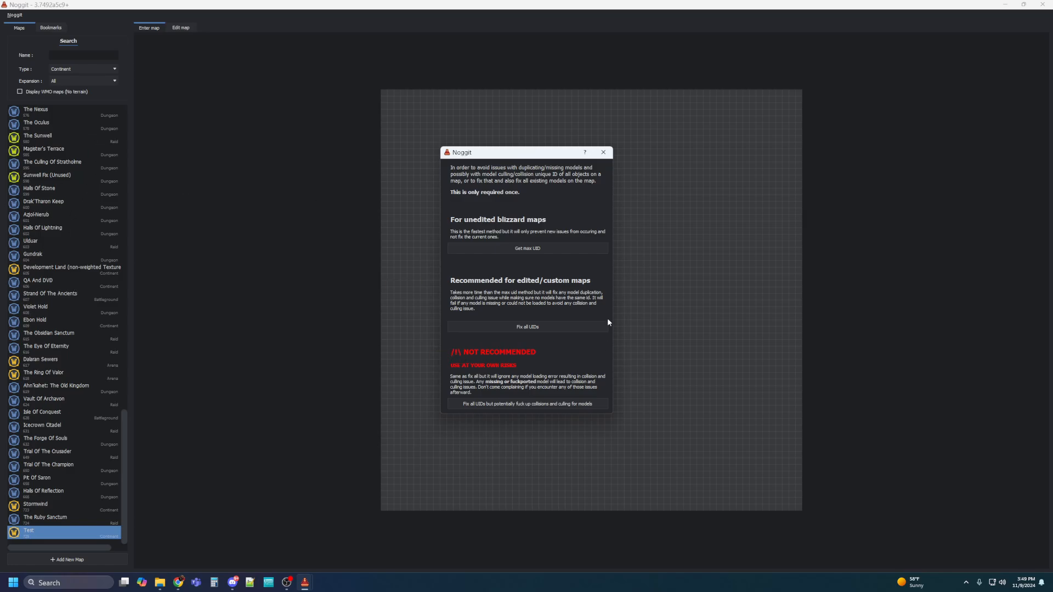
pyautogui.click(520, 327)
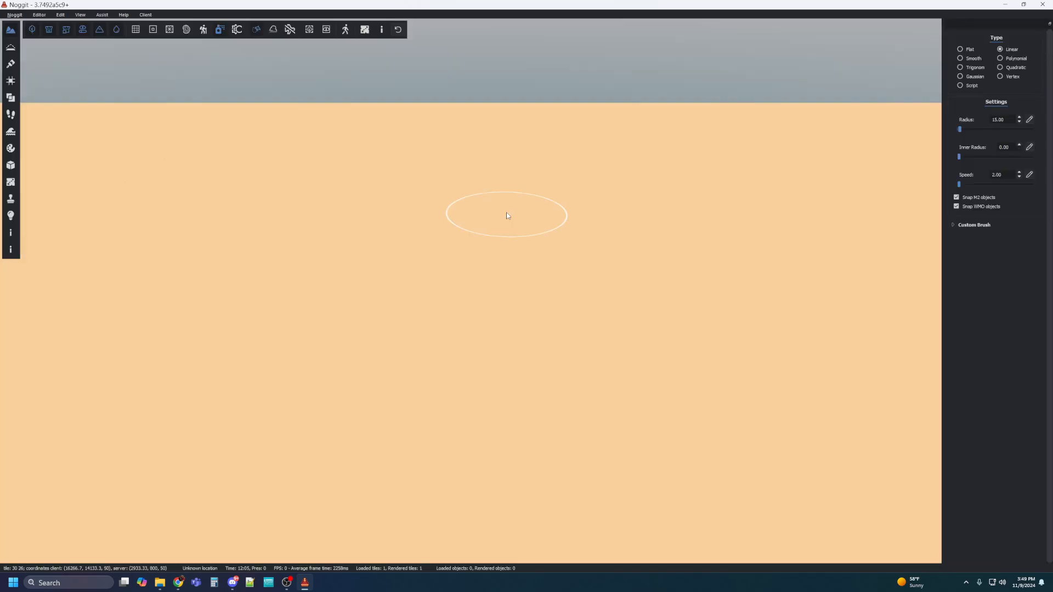
pyautogui.moveTo(470, 367); pyautogui.dragTo(840, 311, button='right')
pyautogui.press('s')
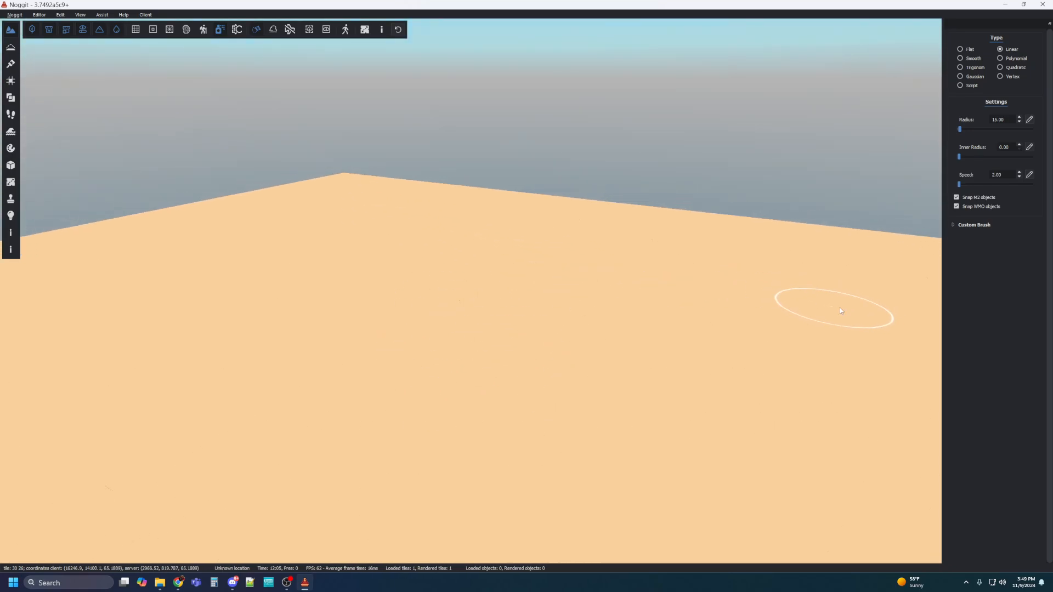
pyautogui.moveTo(531, 410); pyautogui.dragTo(721, 438, button='right')
pyautogui.moveTo(578, 355); pyautogui.dragTo(516, 417, button='right')
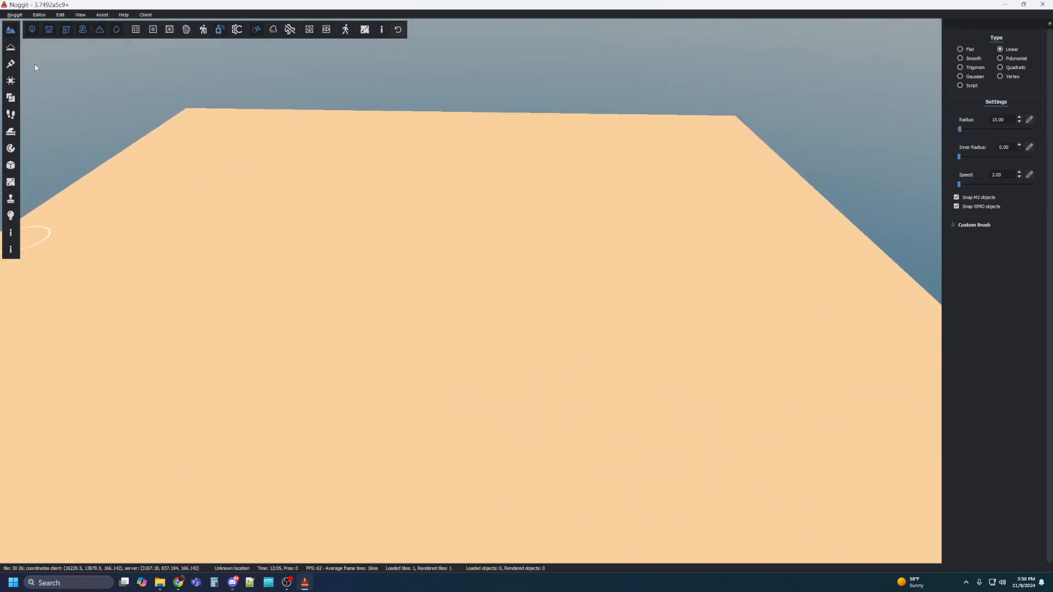
pyautogui.click(11, 64)
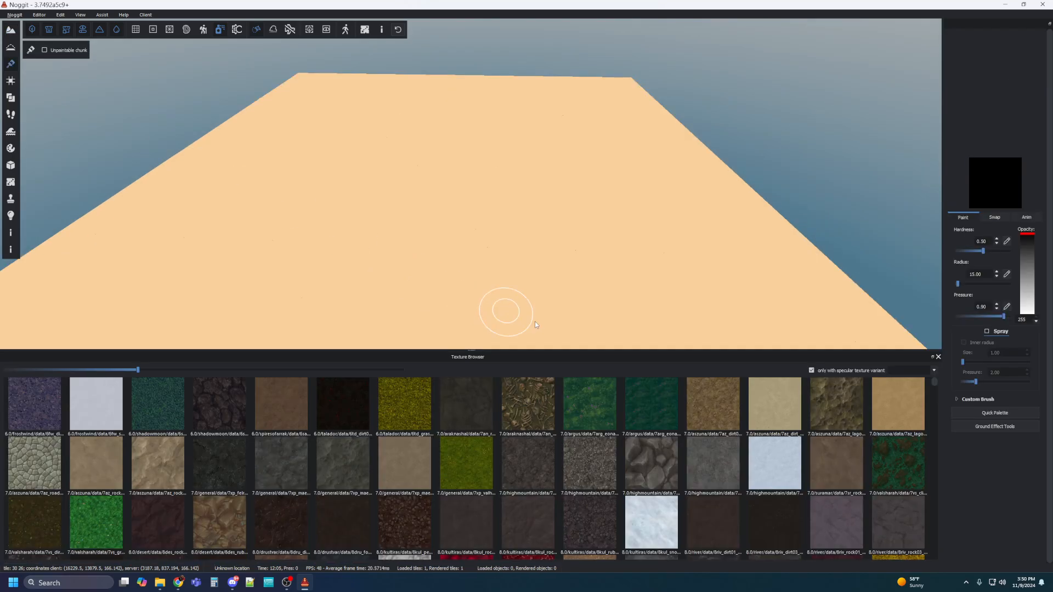
# Paint the whole tile with the talador yellow-green grass texture at brush radius 1000.
pyautogui.click(416, 411)
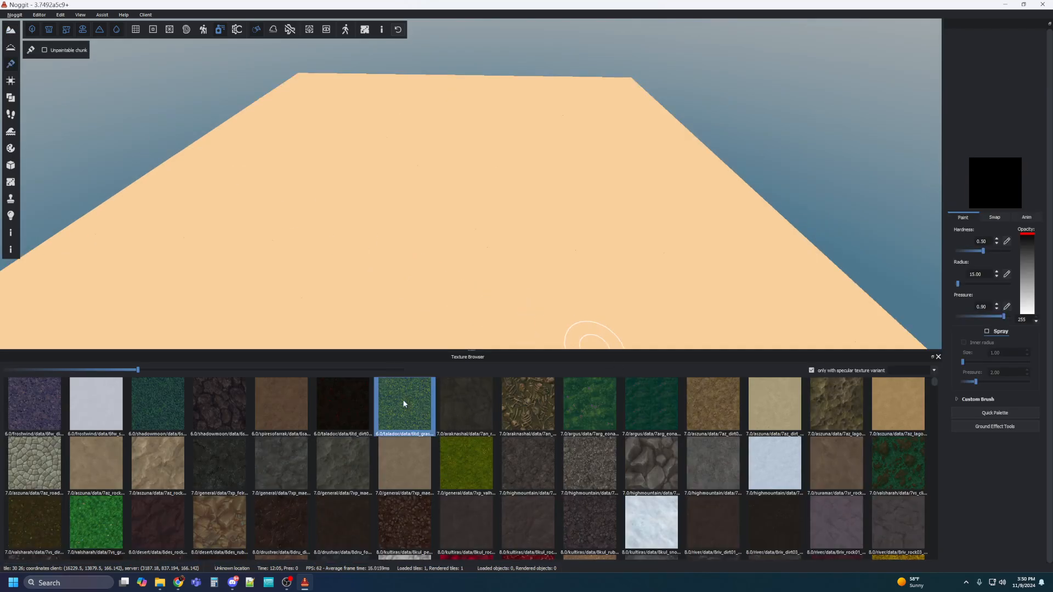
pyautogui.moveTo(463, 180); pyautogui.dragTo(453, 234, button='right')
pyautogui.press('s')
pyautogui.press('w')
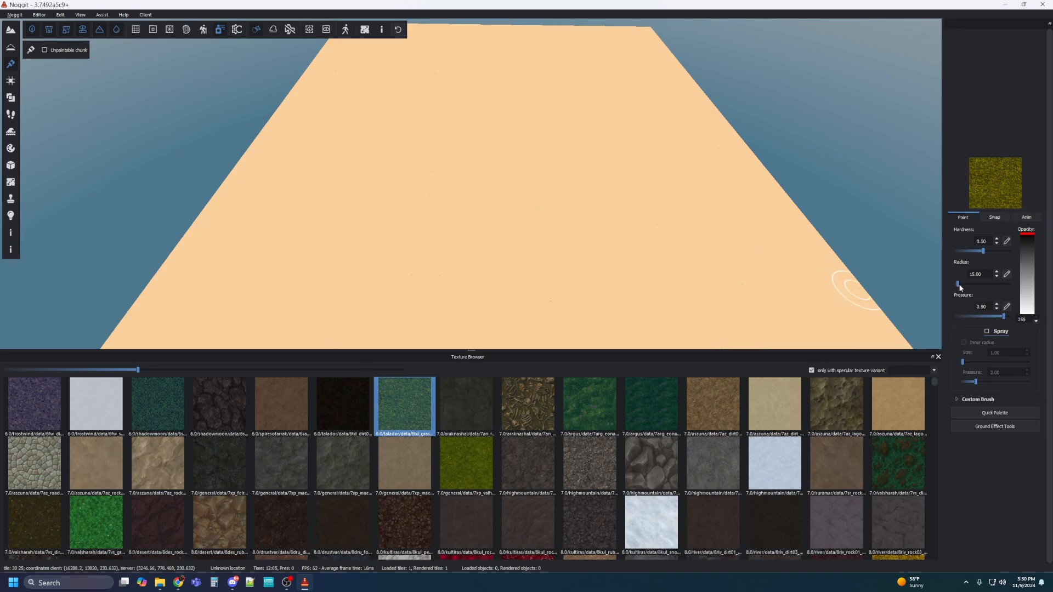
pyautogui.moveTo(957, 284); pyautogui.dragTo(1009, 284)
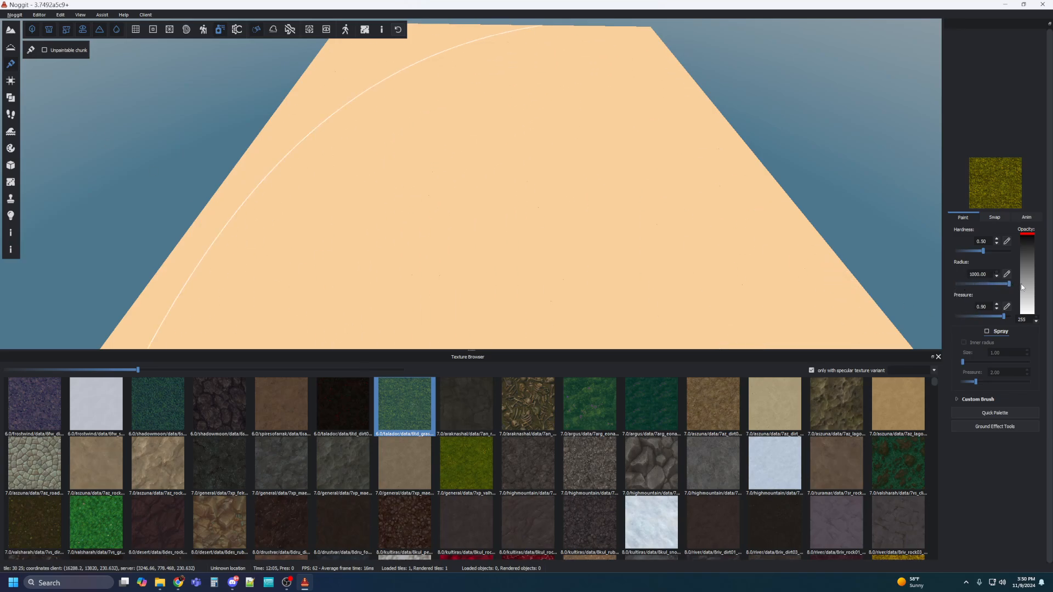
pyautogui.keyDown('shift'); pyautogui.click(574, 186); pyautogui.keyUp('shift')
pyautogui.press('w')
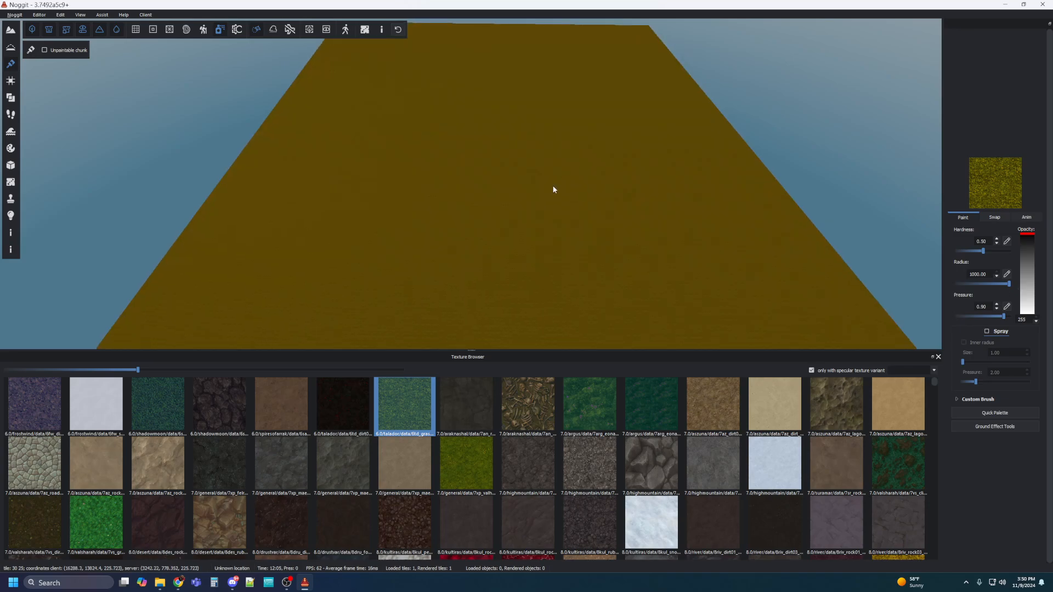
pyautogui.moveTo(577, 178); pyautogui.dragTo(592, 128, button='right')
pyautogui.press('w')
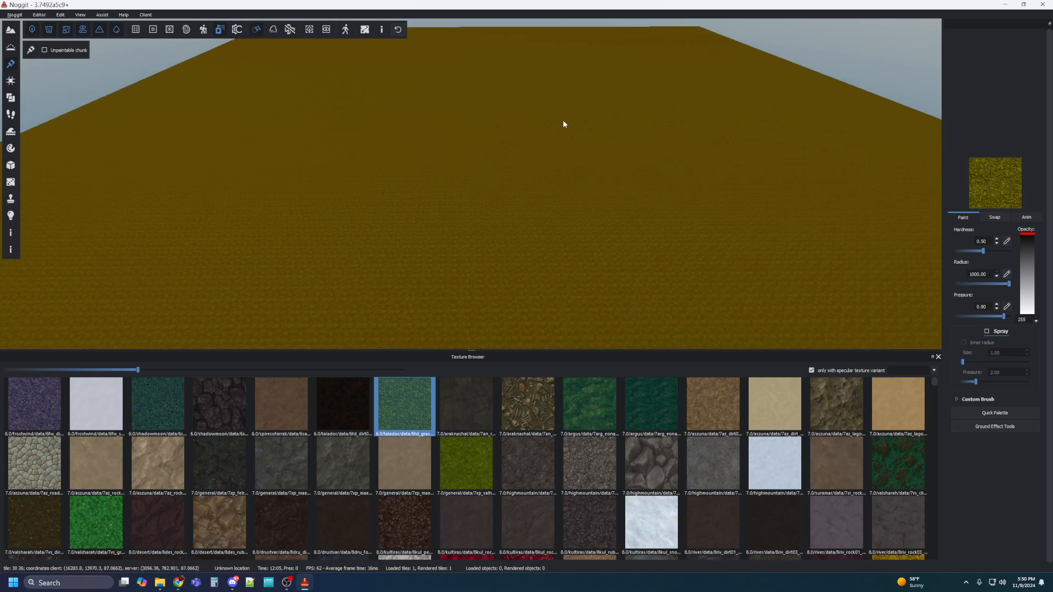
pyautogui.moveTo(563, 119); pyautogui.dragTo(524, 173, button='right')
pyautogui.press('w')
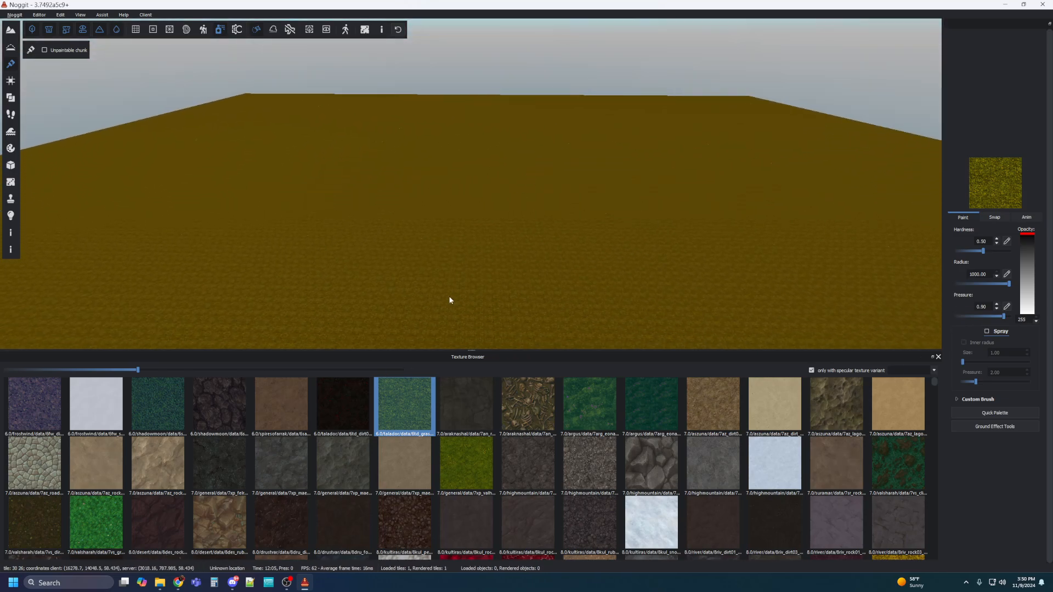
pyautogui.click(938, 357)
pyautogui.moveTo(384, 287); pyautogui.dragTo(328, 345, button='right')
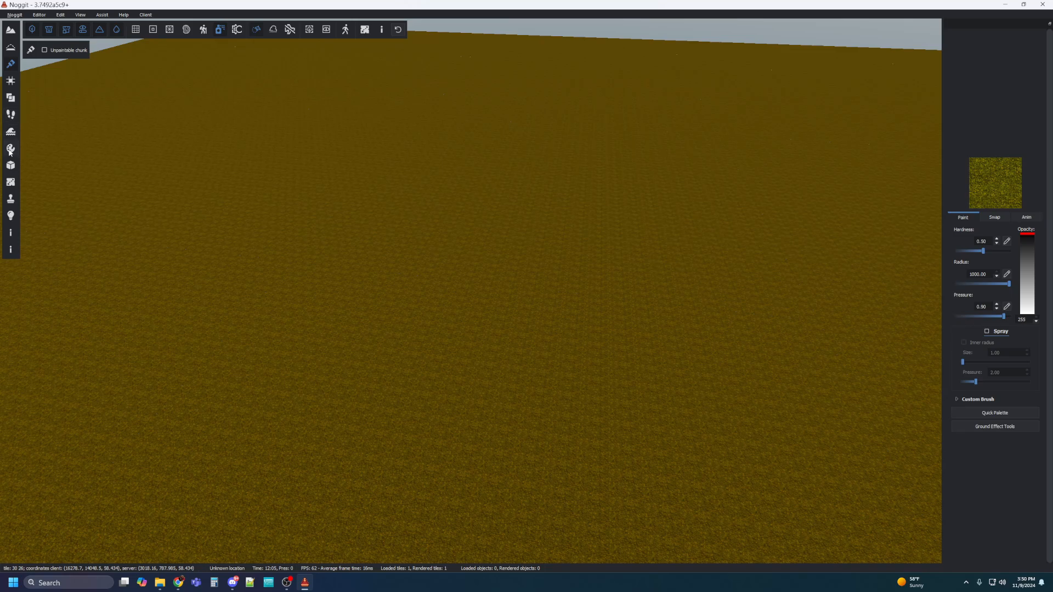
pyautogui.click(10, 165)
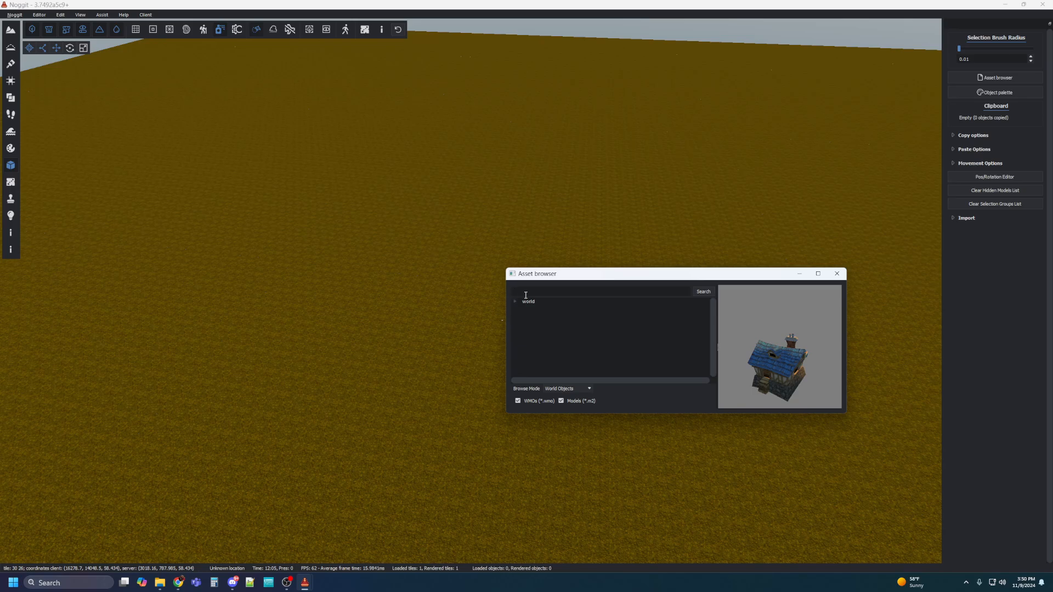
# Search the Asset browser for 'greymane' and pick gilneas_greymane_wall.wmo.
pyautogui.write('drav')
pyautogui.write('m')
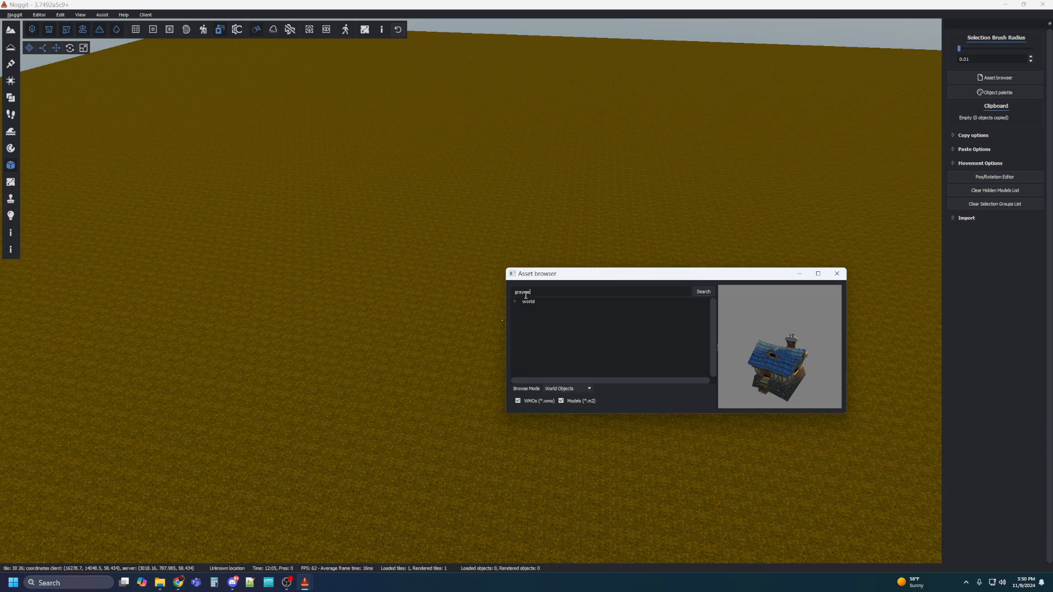
pyautogui.write('ane')
pyautogui.press('BackSpace')
pyautogui.write('e')
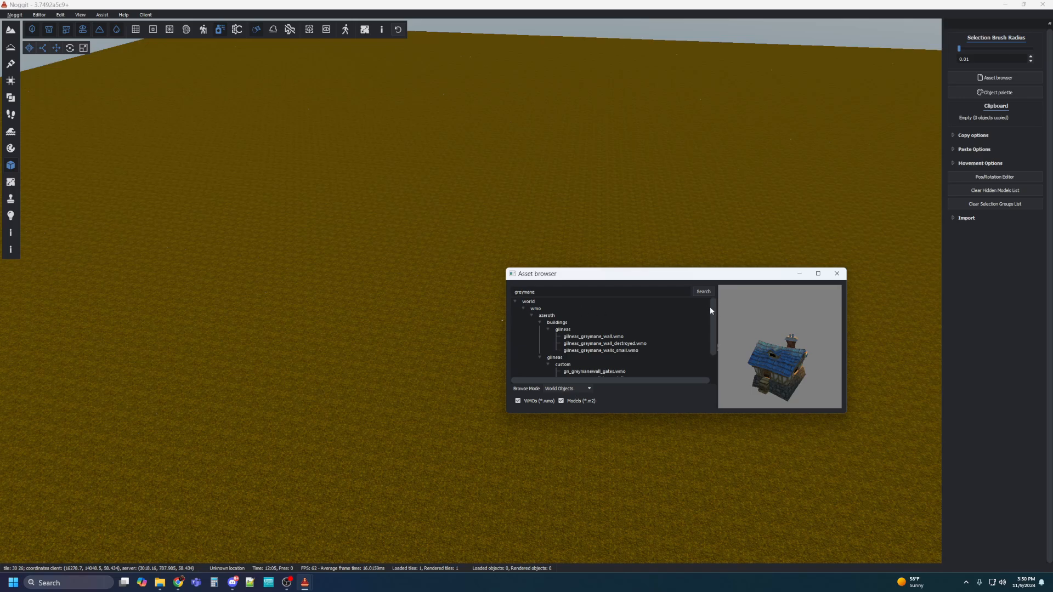
pyautogui.moveTo(711, 309); pyautogui.dragTo(712, 317)
pyautogui.click(586, 324)
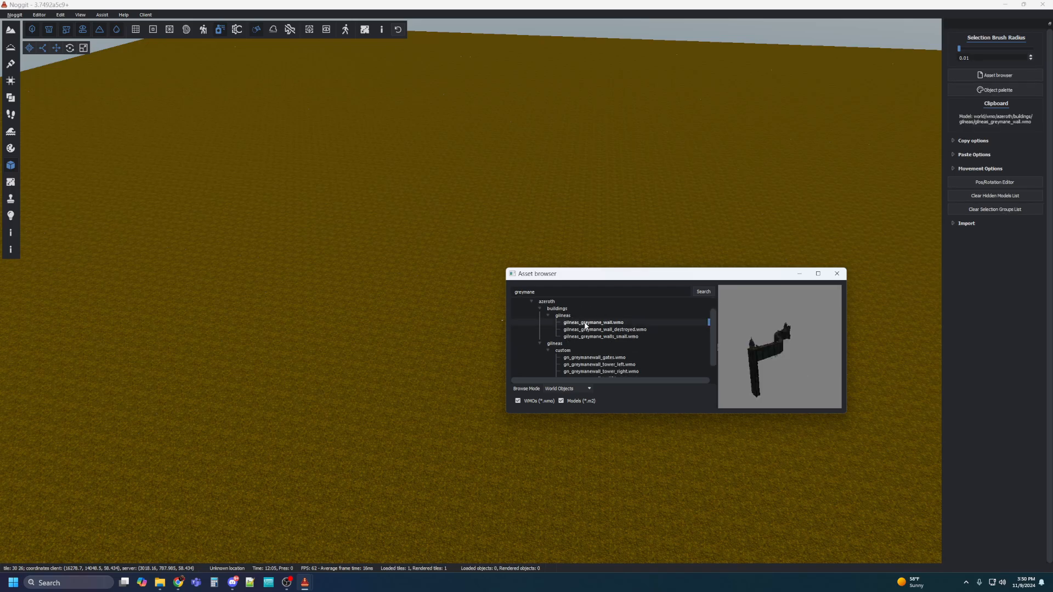
pyautogui.click(660, 160)
# Paste the gilneas_greymane_wall.wmo model onto the grass terrain with Ctrl+V.
pyautogui.press('s')
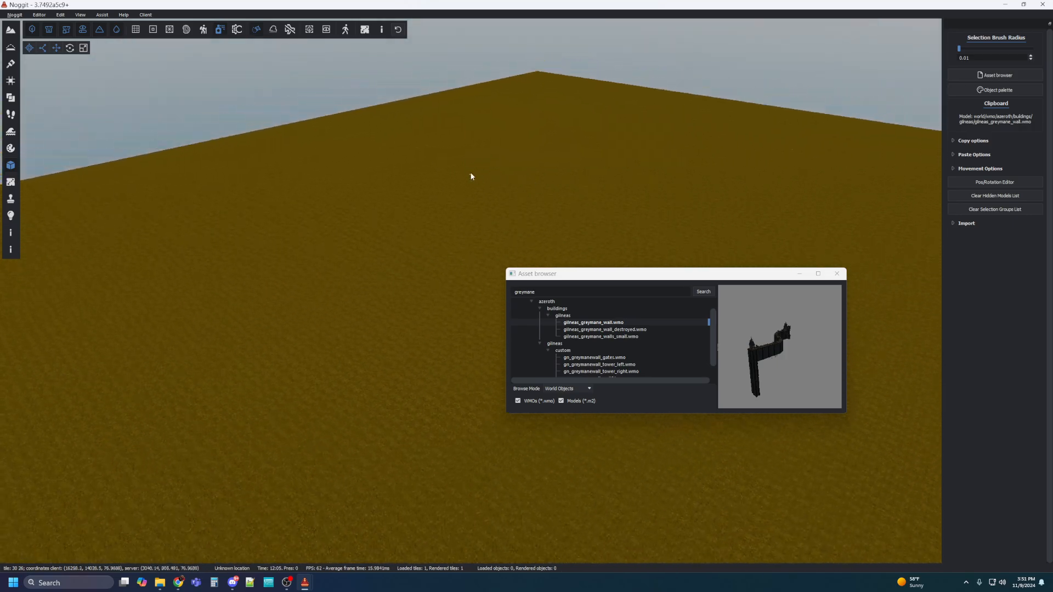
pyautogui.click(578, 325)
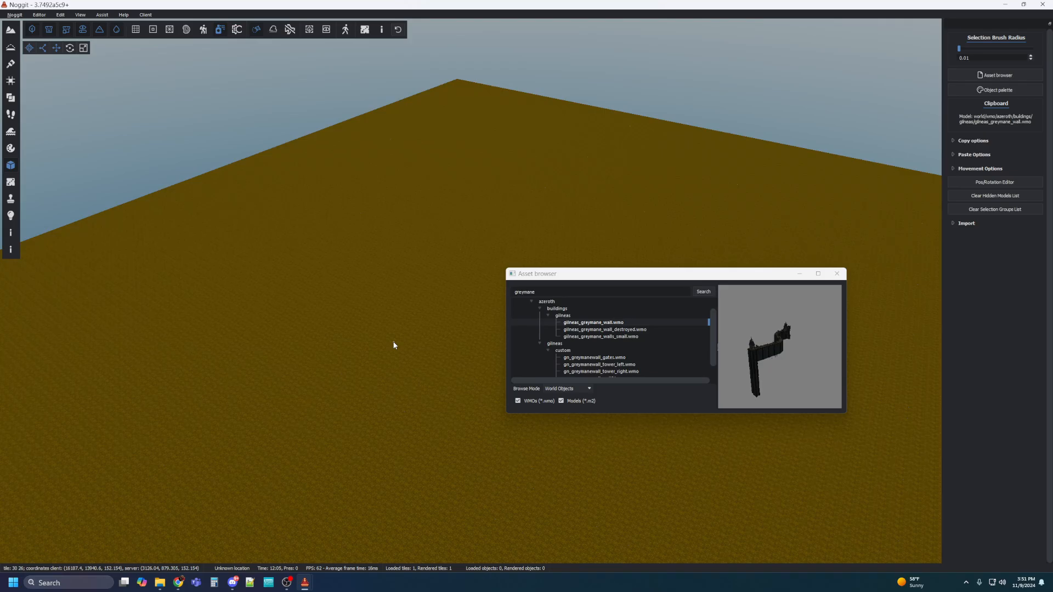
pyautogui.hotkey('ctrl', 'v')
pyautogui.press('s')
pyautogui.moveTo(394, 345); pyautogui.dragTo(706, 365, button='right')
pyautogui.press('w')
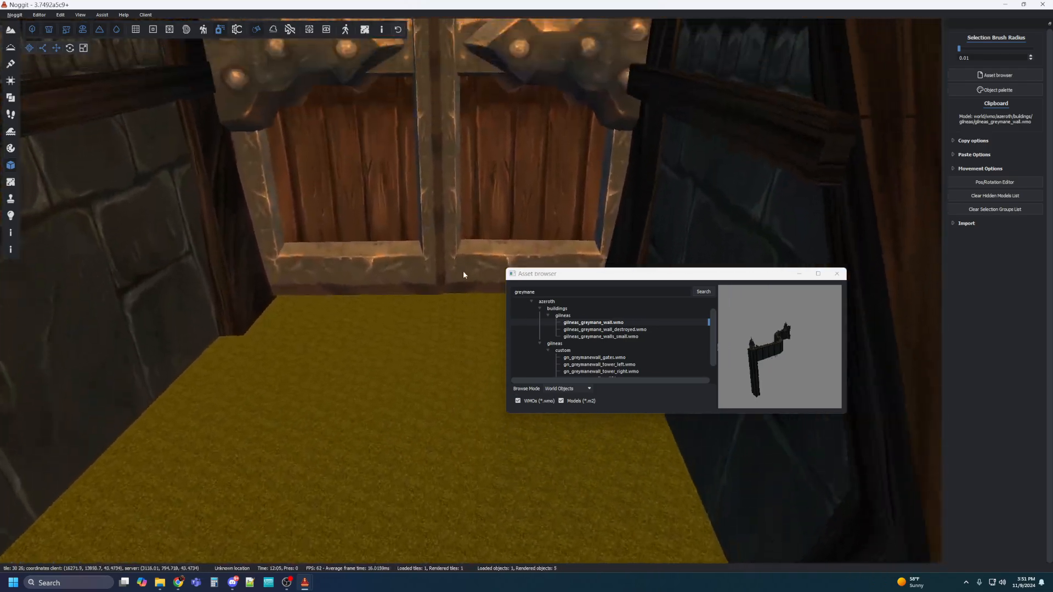
pyautogui.moveTo(463, 271); pyautogui.dragTo(483, 251, button='right')
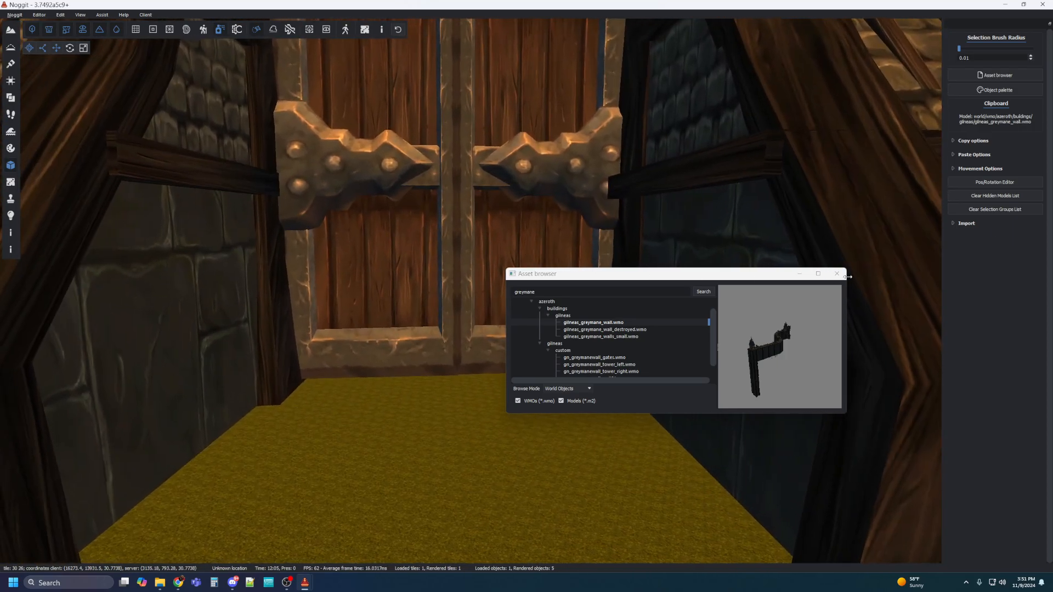
# Face the gate head-on and write the camera coordinates to port.txt, copying them.
pyautogui.click(837, 274)
pyautogui.press('w')
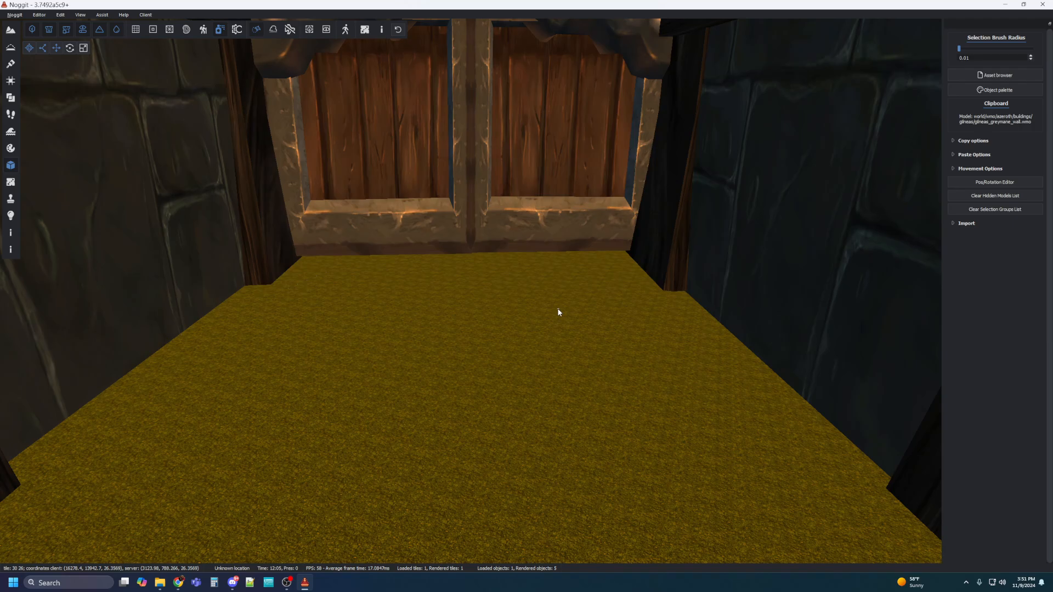
pyautogui.press('s')
pyautogui.moveTo(551, 288); pyautogui.dragTo(507, 300, button='right')
pyautogui.press('w')
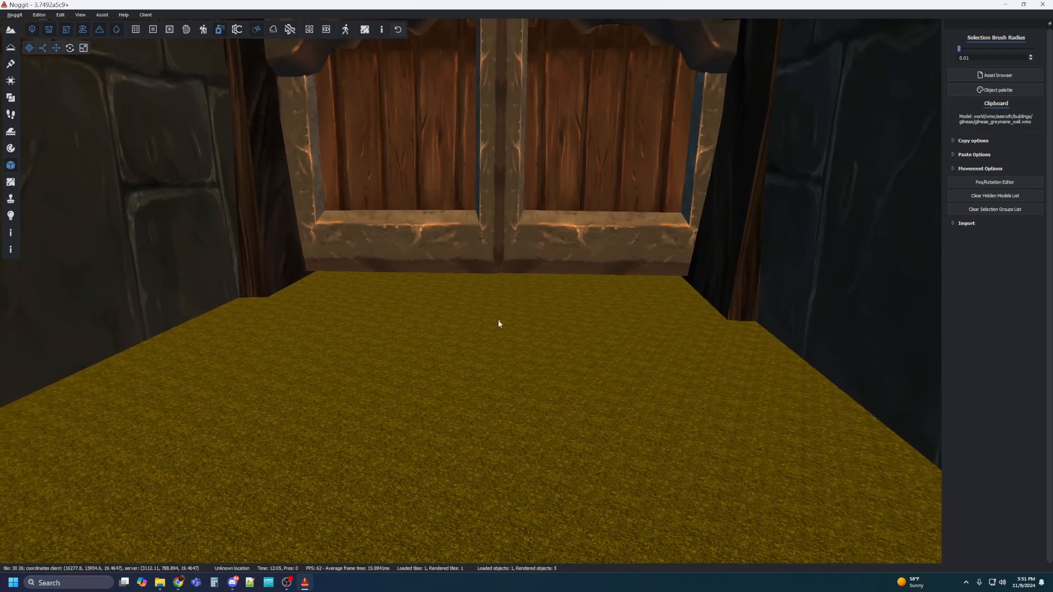
pyautogui.click(37, 15)
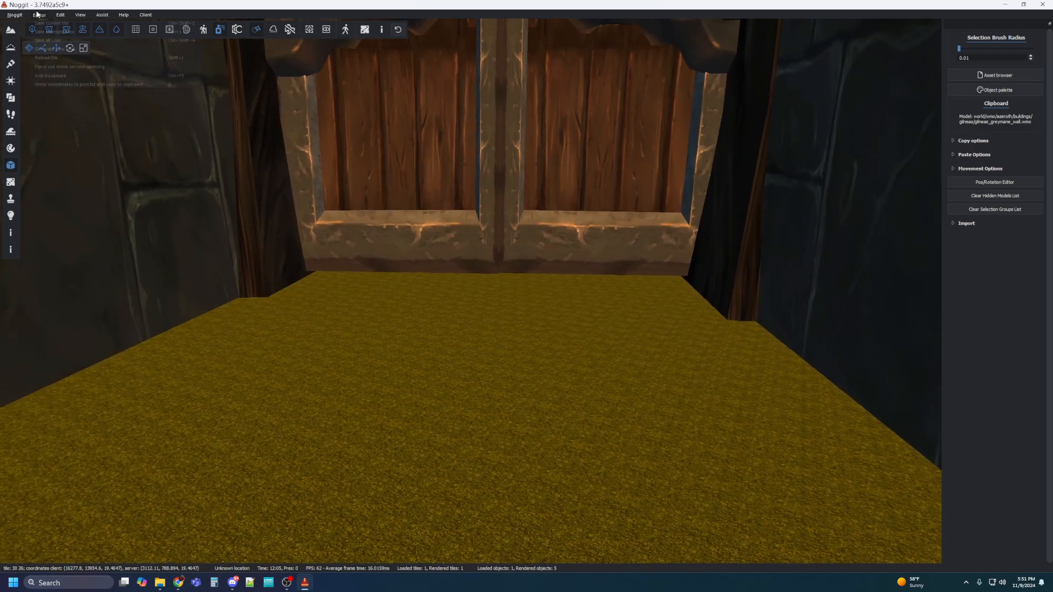
pyautogui.click(50, 84)
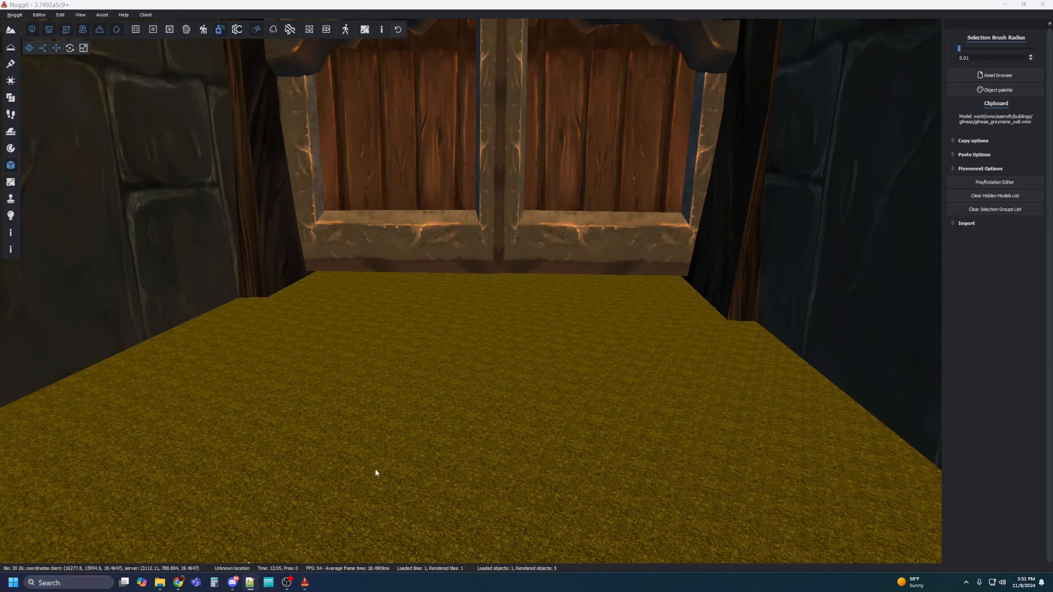
pyautogui.hotkey('alt', 'Tab')
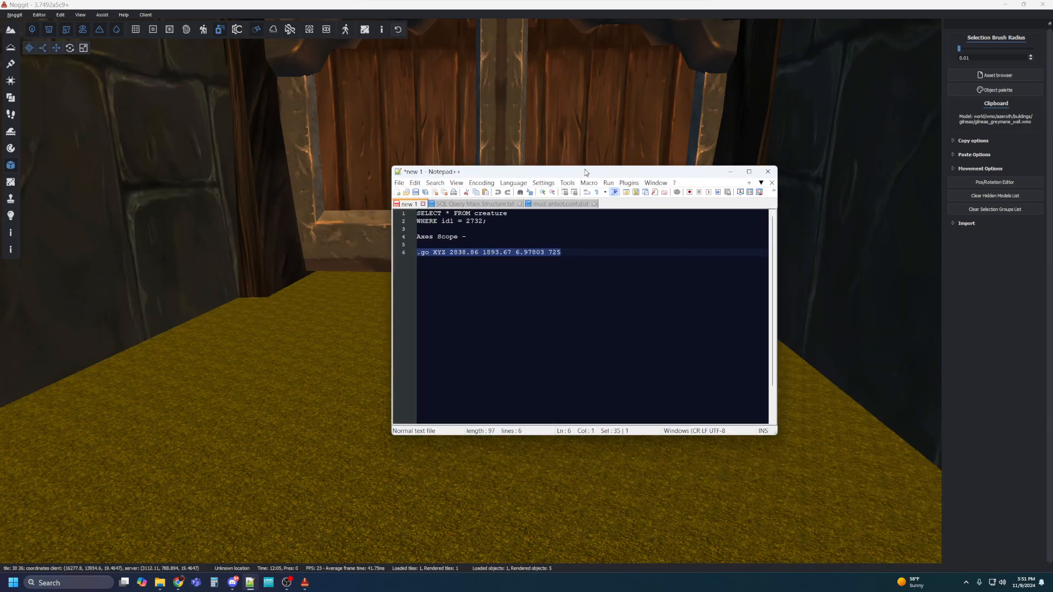
# Replace the old teleport line with .go XYZ 3112.11 788.894 19.4647 725.
pyautogui.click(577, 257)
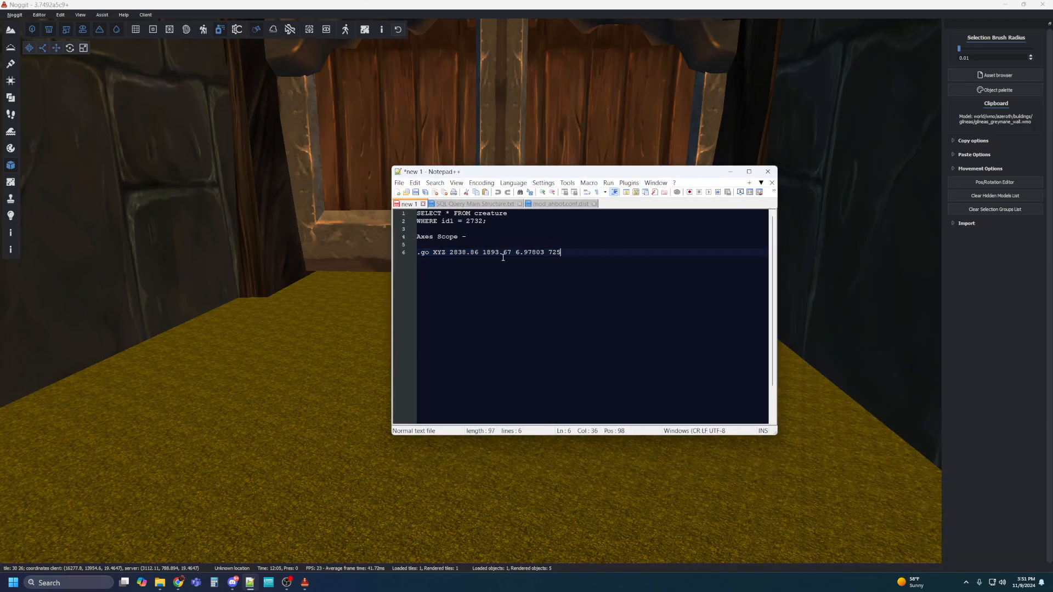
pyautogui.moveTo(577, 257); pyautogui.dragTo(405, 254)
pyautogui.write('.go XYZ 3112.11 788.894 19.4647 725')
pyautogui.click(537, 244)
pyautogui.moveTo(574, 252); pyautogui.dragTo(409, 252)
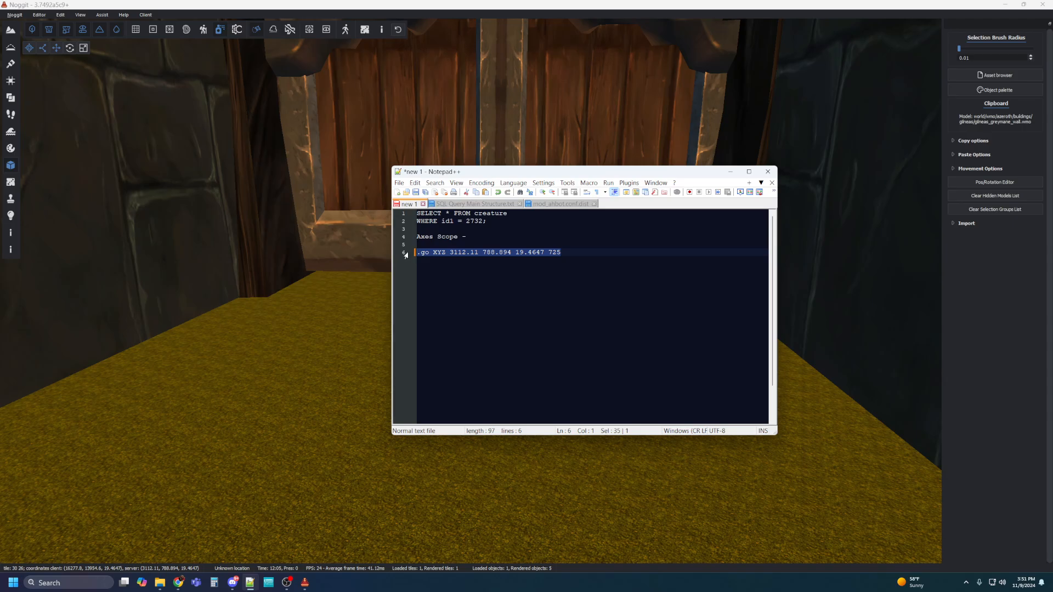
pyautogui.moveTo(525, 174); pyautogui.dragTo(1052, 183)
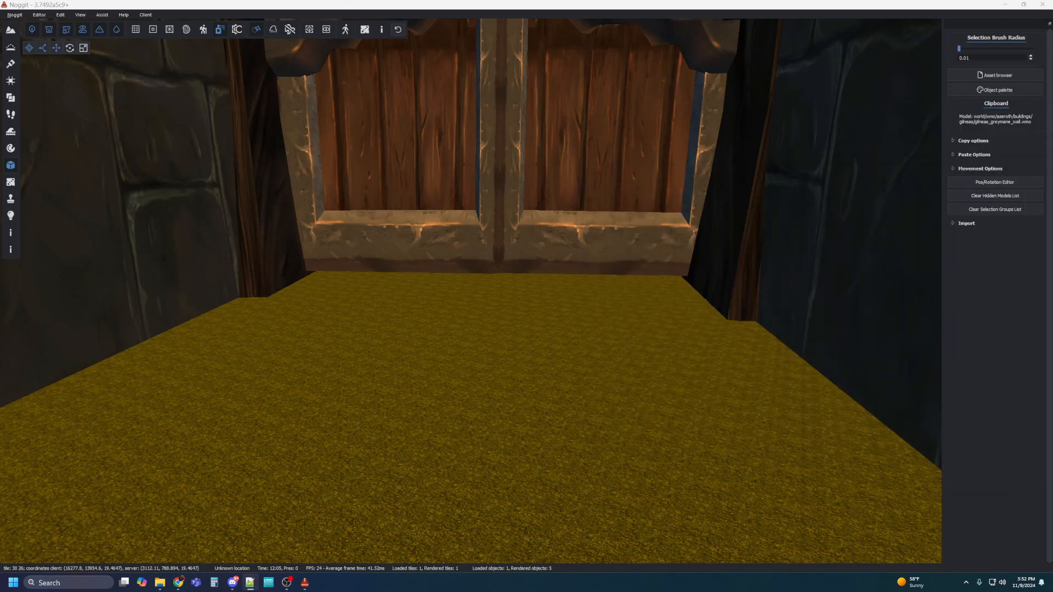
# Save all tiles of the test map from the Noggit menu.
pyautogui.moveTo(459, 341); pyautogui.dragTo(75, 282, button='right')
pyautogui.press('a')
pyautogui.press('w')
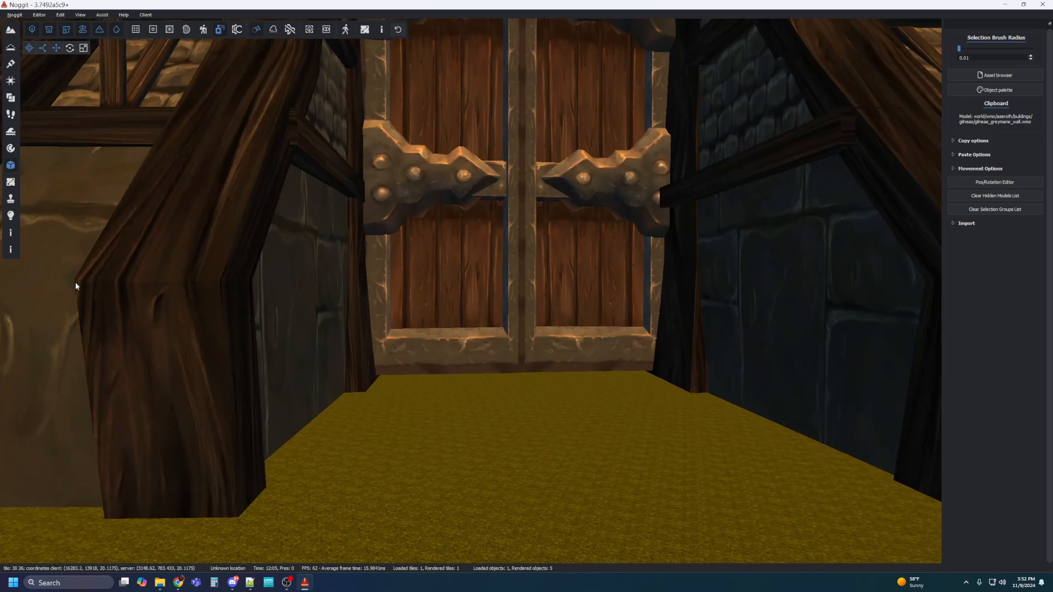
pyautogui.click(34, 16)
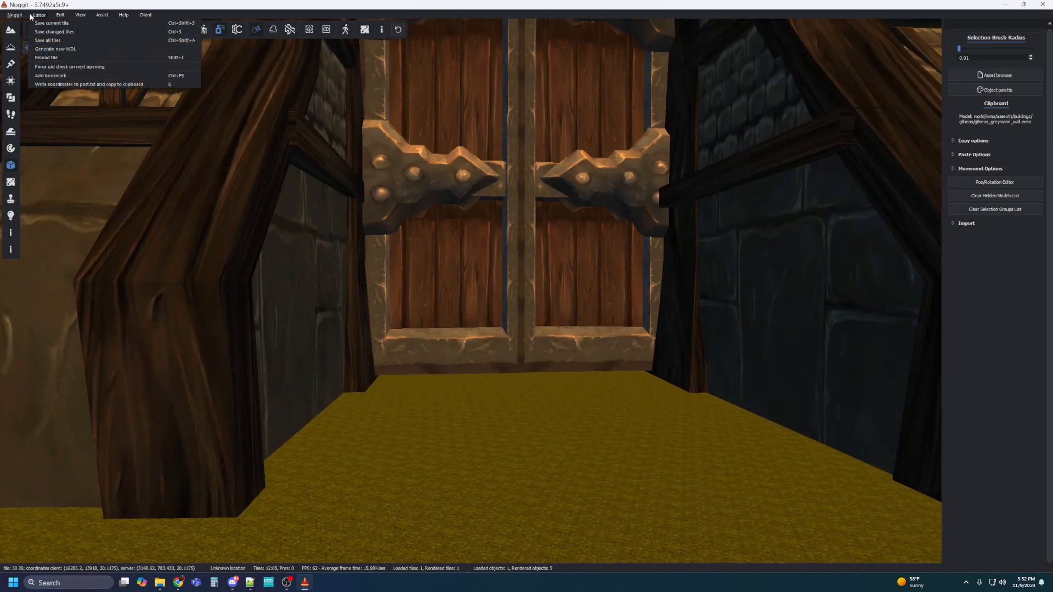
pyautogui.moveTo(18, 14)
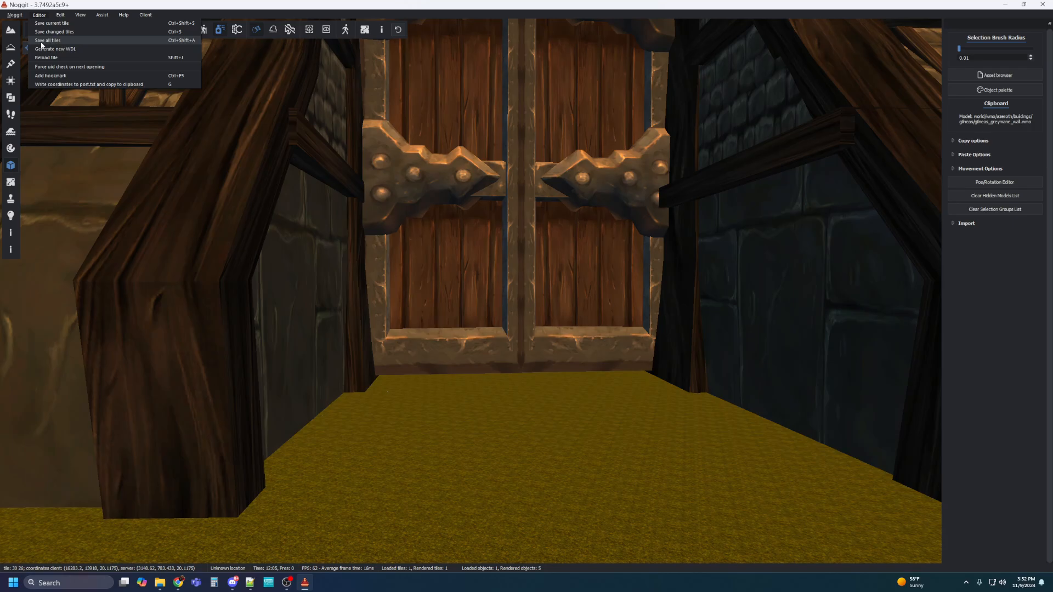
pyautogui.click(42, 40)
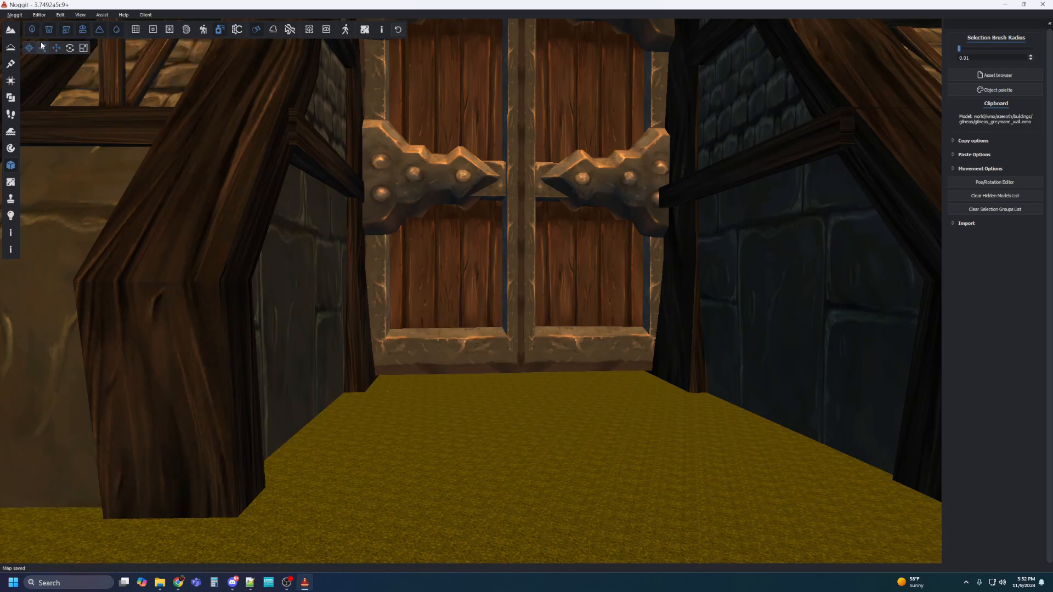
# Close Noggit Red and confirm Exit in the quit dialog.
pyautogui.moveTo(480, 272); pyautogui.dragTo(882, 254, button='right')
pyautogui.moveTo(560, 284); pyautogui.dragTo(266, 116, button='right')
pyautogui.click(1043, 5)
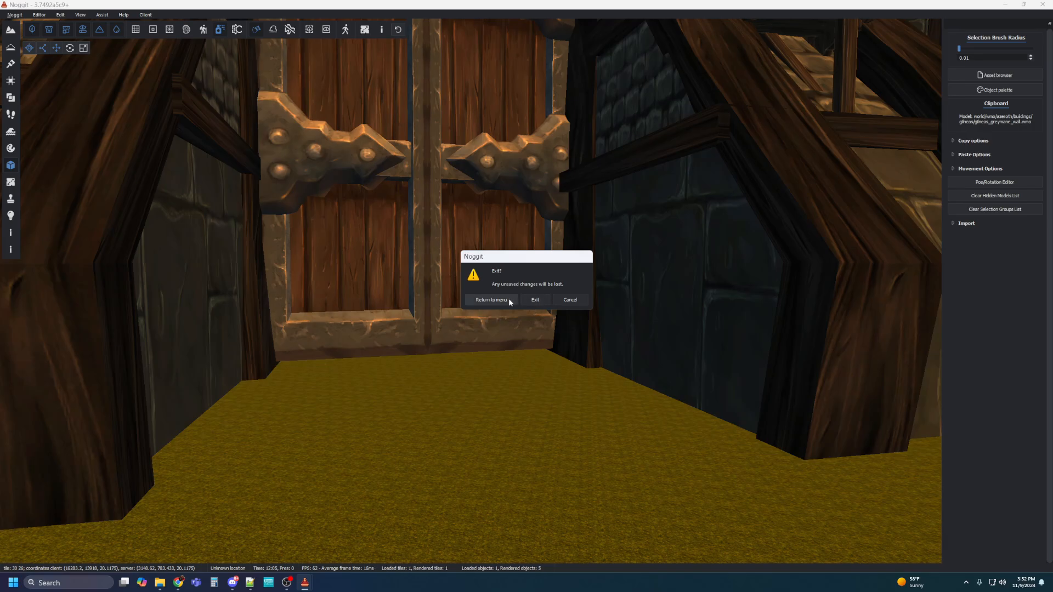
pyautogui.click(523, 299)
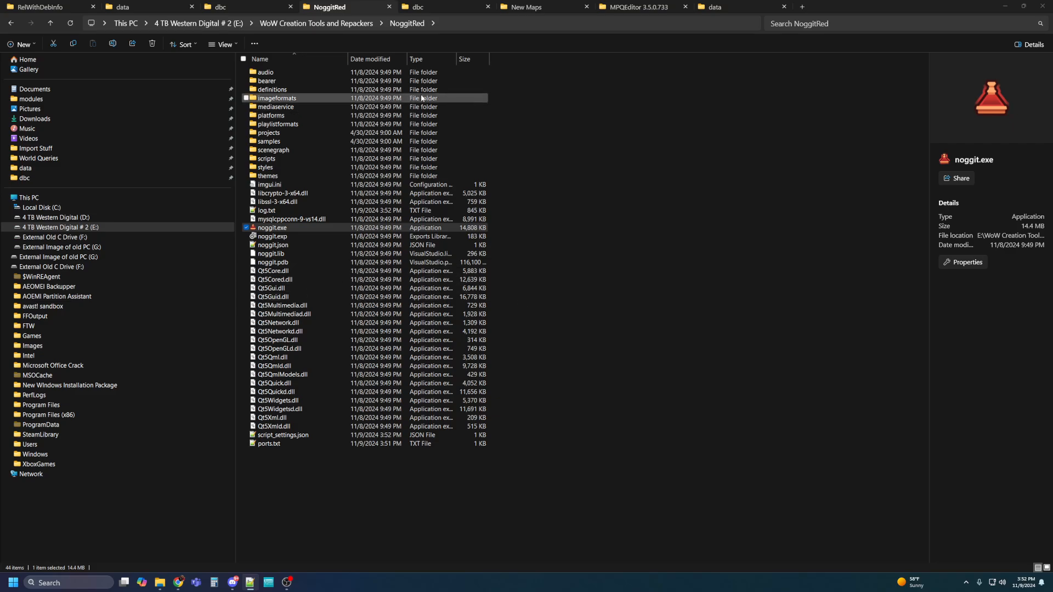
# Delete the old patch-4.mpq from the MPQEditor 3.5.0.733 folder.
pyautogui.click(556, 7)
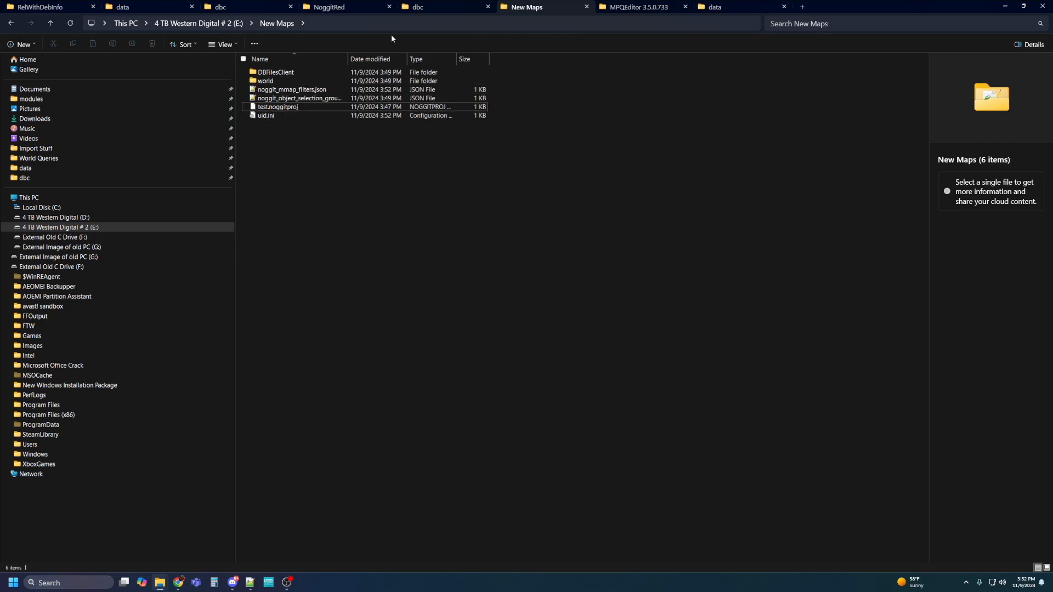
pyautogui.click(634, 9)
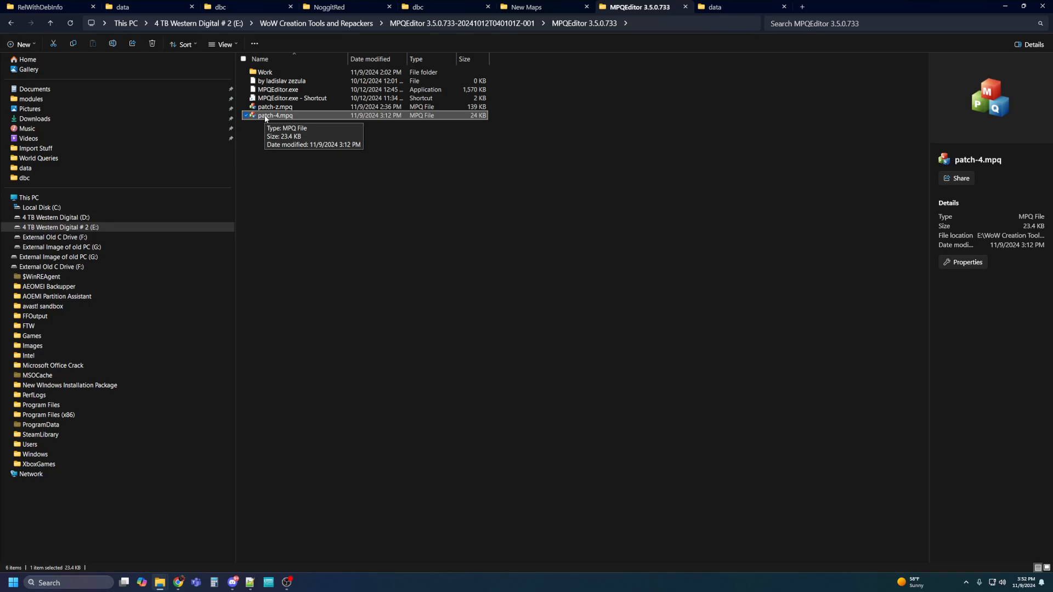
pyautogui.click(345, 178)
pyautogui.click(253, 117)
pyautogui.press('Delete')
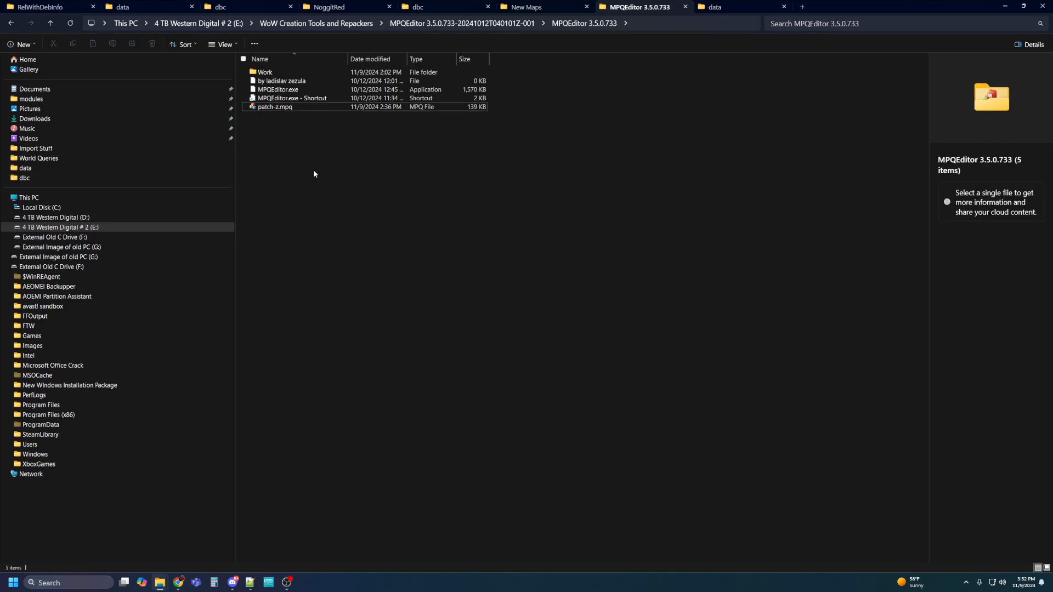
# Launch Ladik's MPQ Editor and start a new patch-4 archive built from a directory.
pyautogui.doubleClick(252, 90)
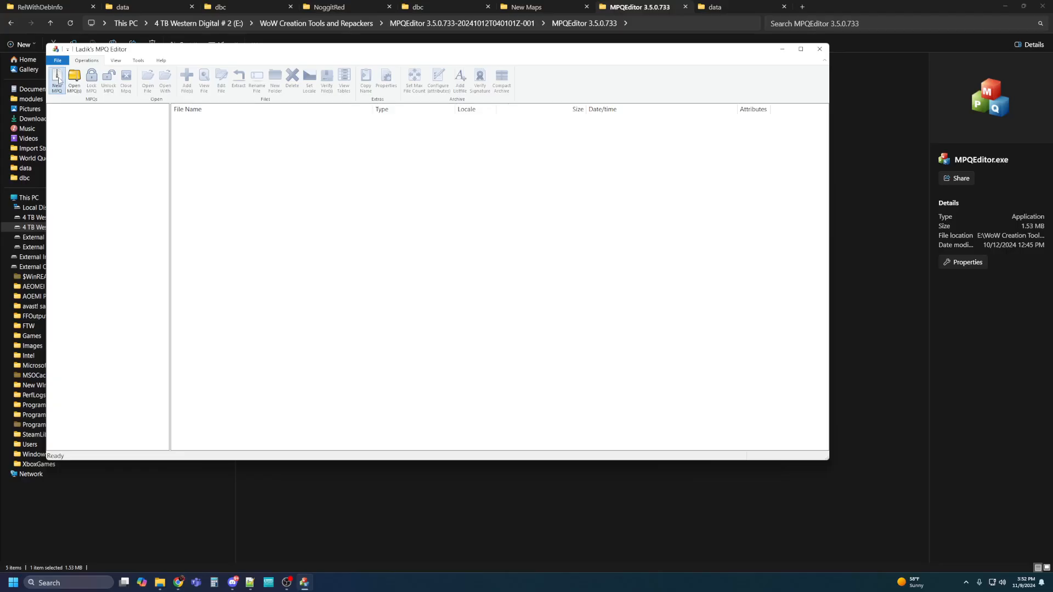
pyautogui.click(57, 79)
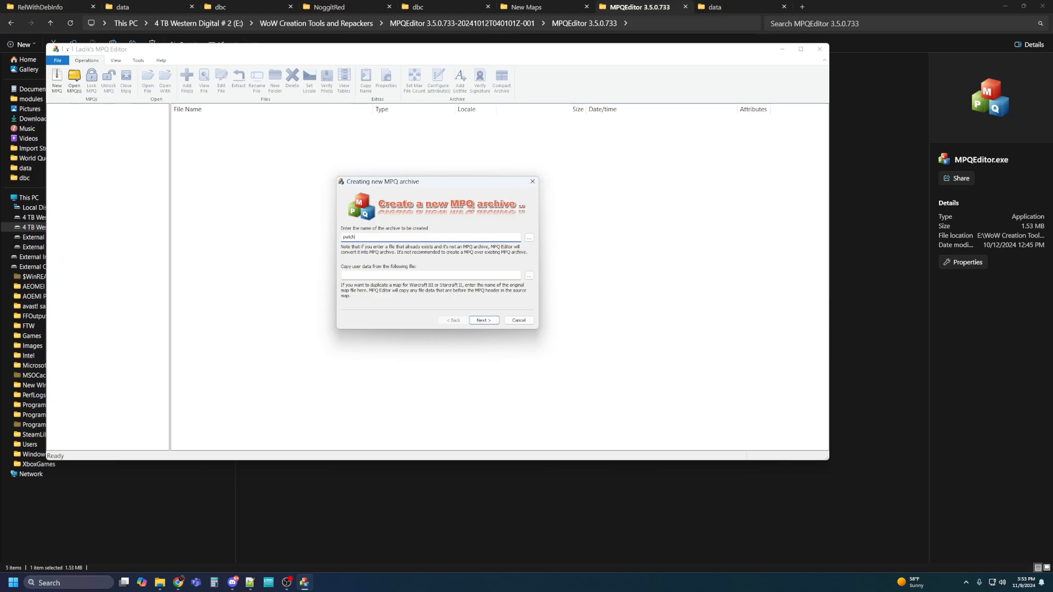
pyautogui.click(481, 320)
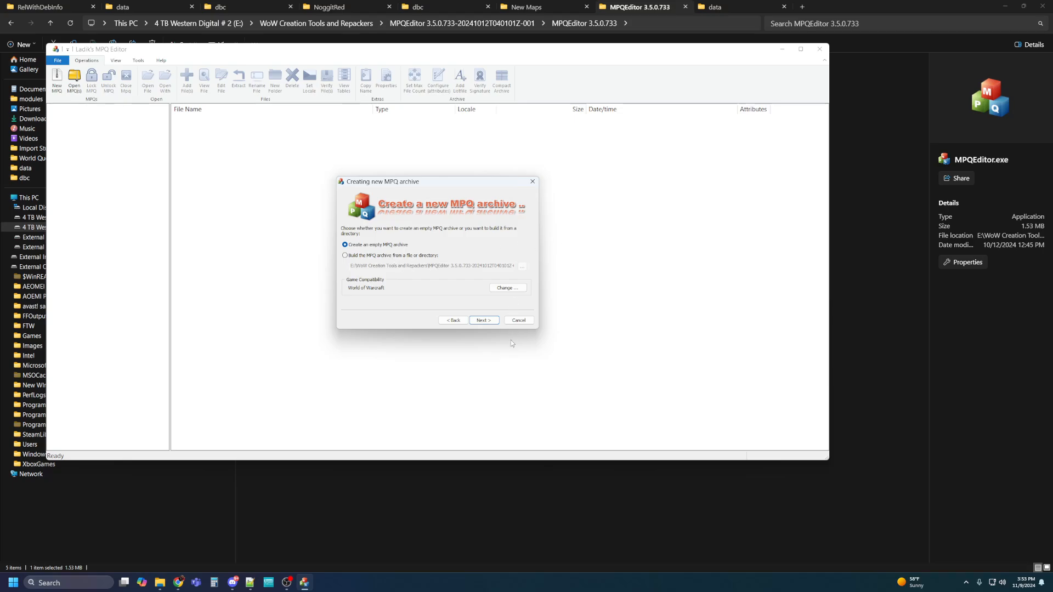
pyautogui.click(344, 255)
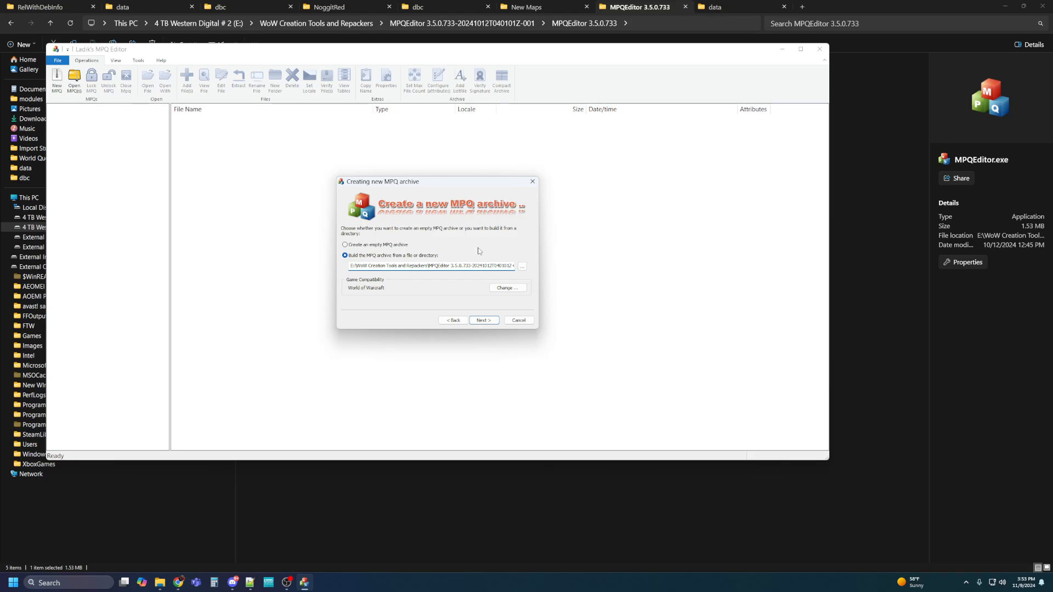
pyautogui.click(522, 267)
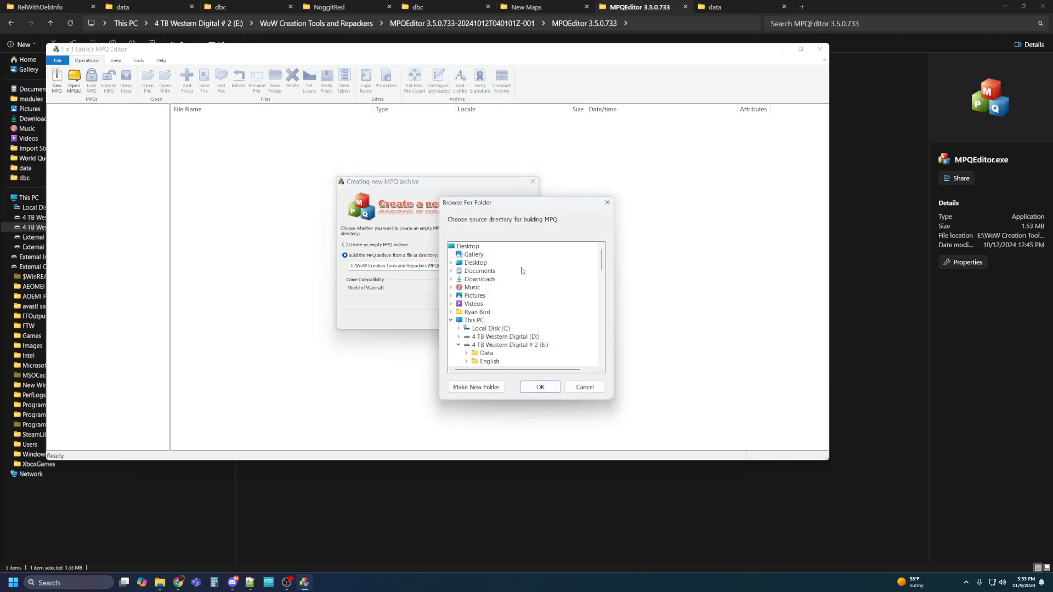
# Pick E:\New Maps on the 4 TB Western Digital drive as the archive's source folder.
pyautogui.click(451, 320)
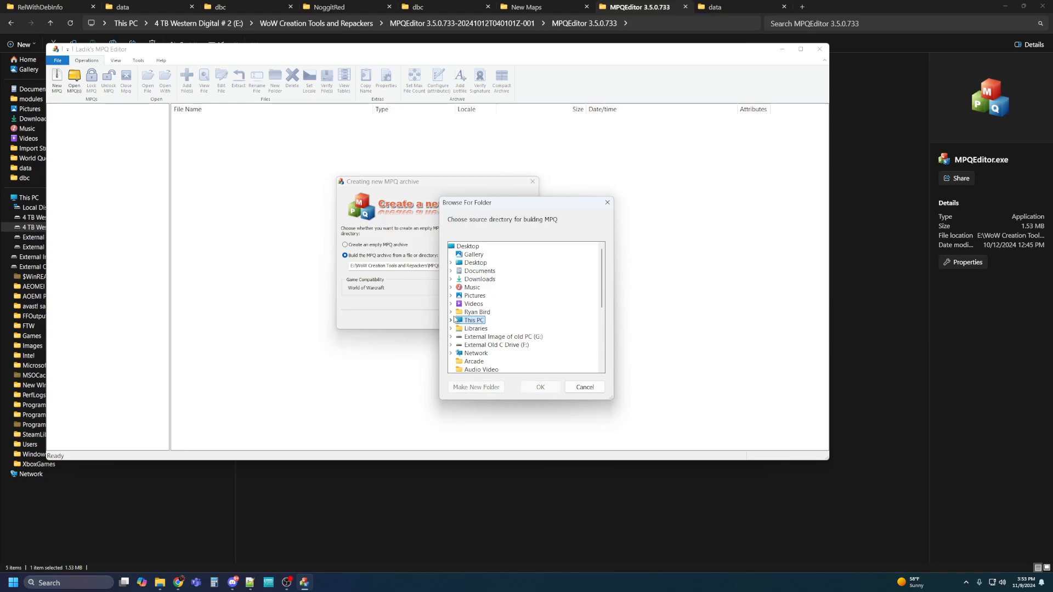
pyautogui.scroll(-4, 454, 316)
pyautogui.scroll(3, 454, 317)
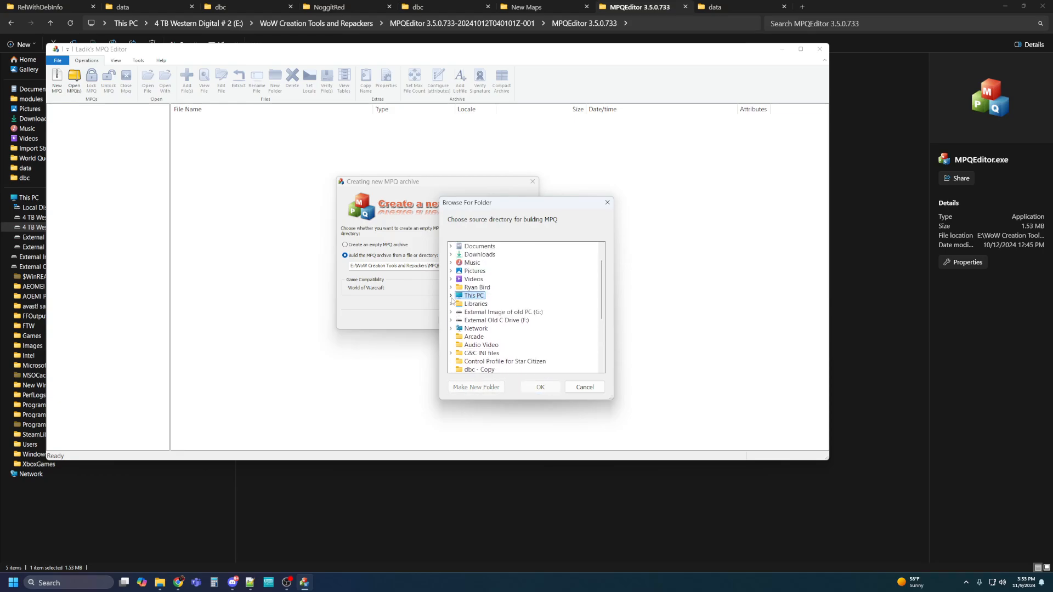
pyautogui.click(451, 298)
pyautogui.scroll(-3, 454, 299)
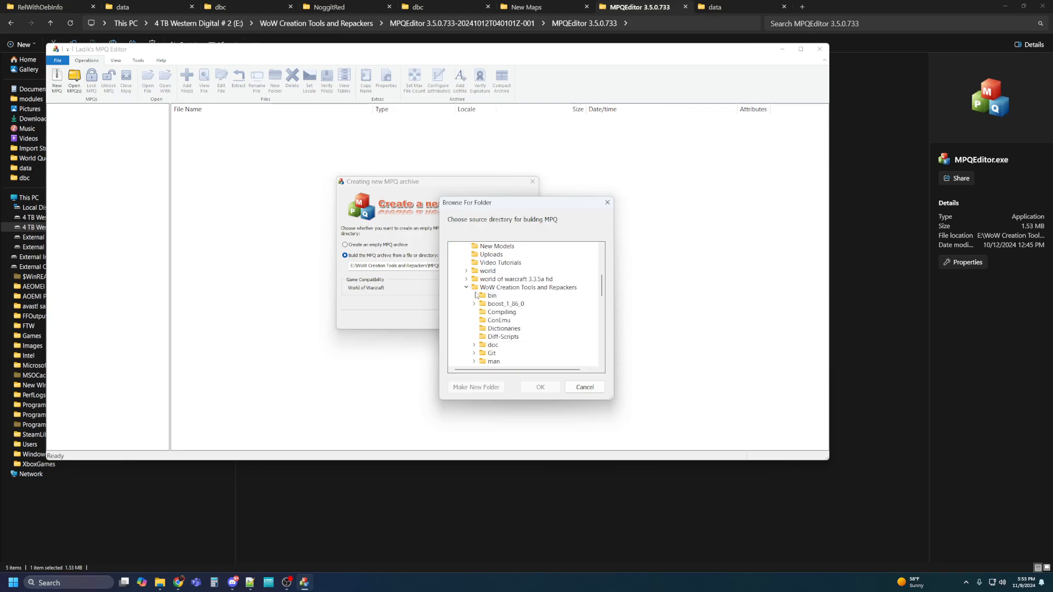
pyautogui.click(466, 288)
pyautogui.scroll(3, 472, 291)
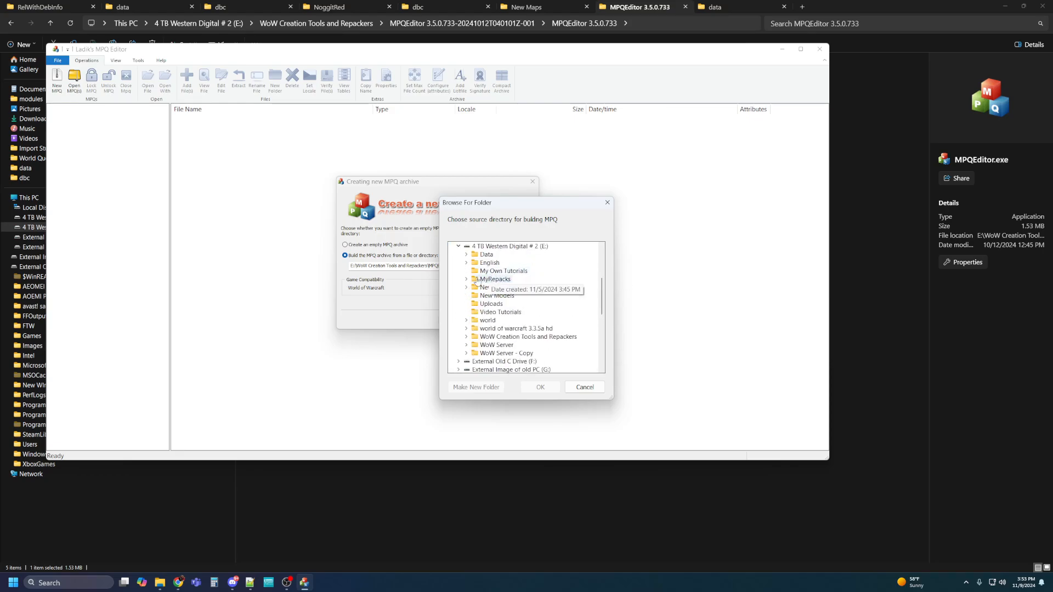
pyautogui.scroll(1, 469, 290)
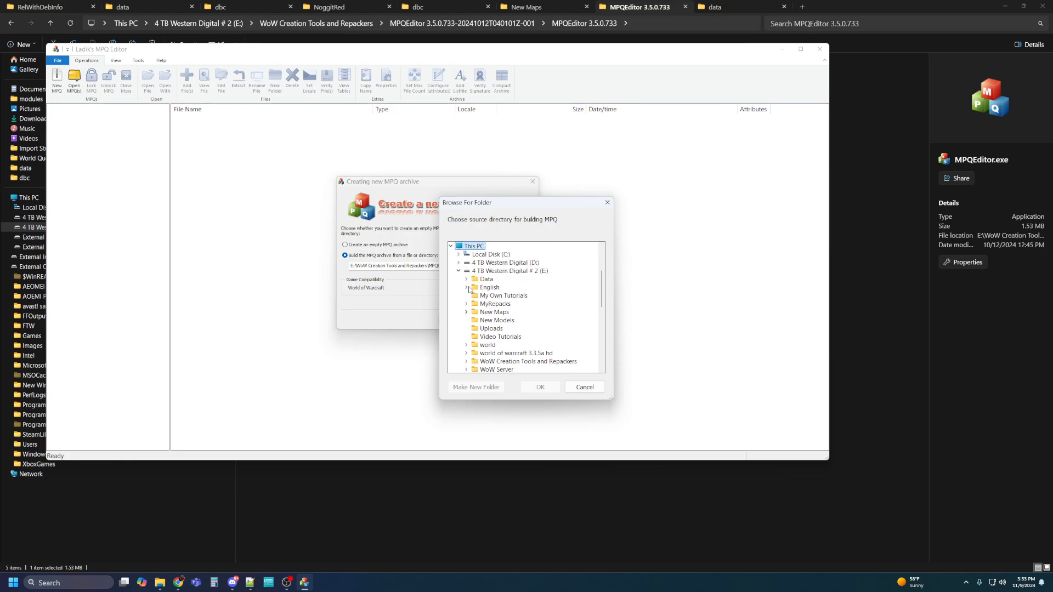
pyautogui.click(490, 313)
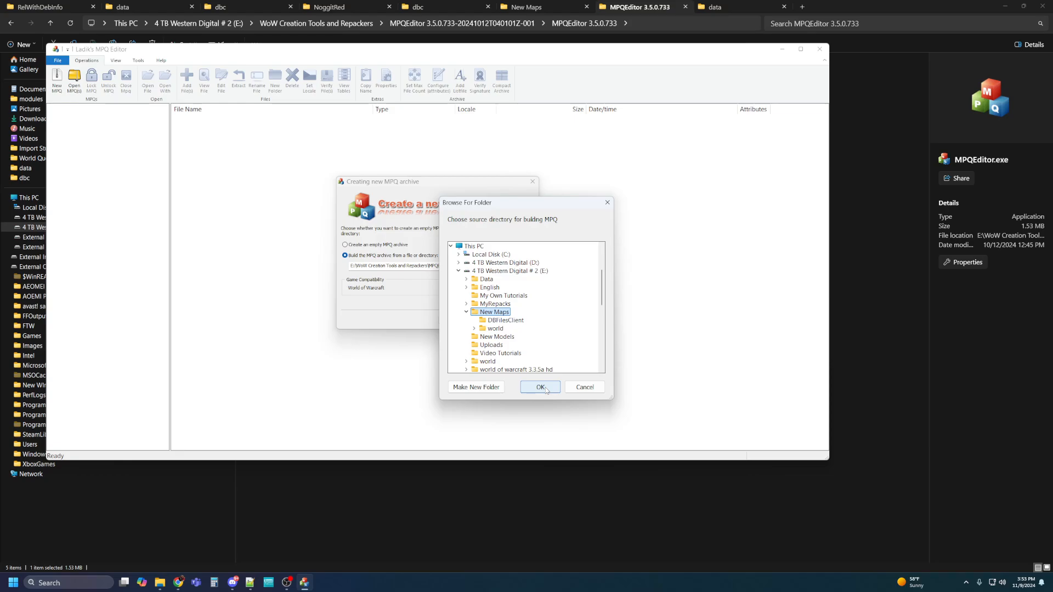
pyautogui.click(545, 387)
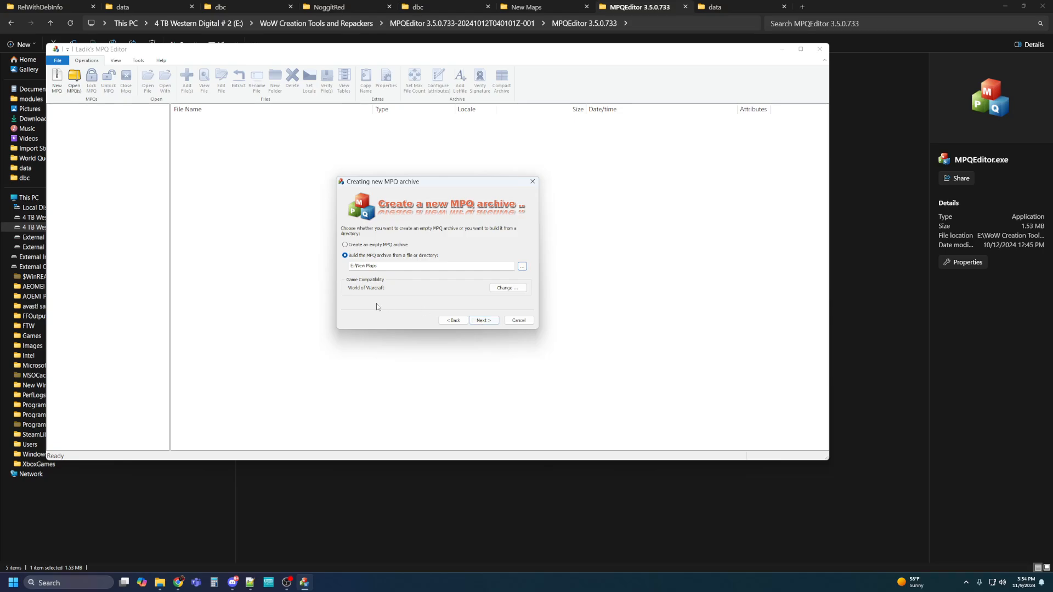
# Keep World of Warcraft compatibility and the maximum file count of 18, reaching the summary page.
pyautogui.click(515, 288)
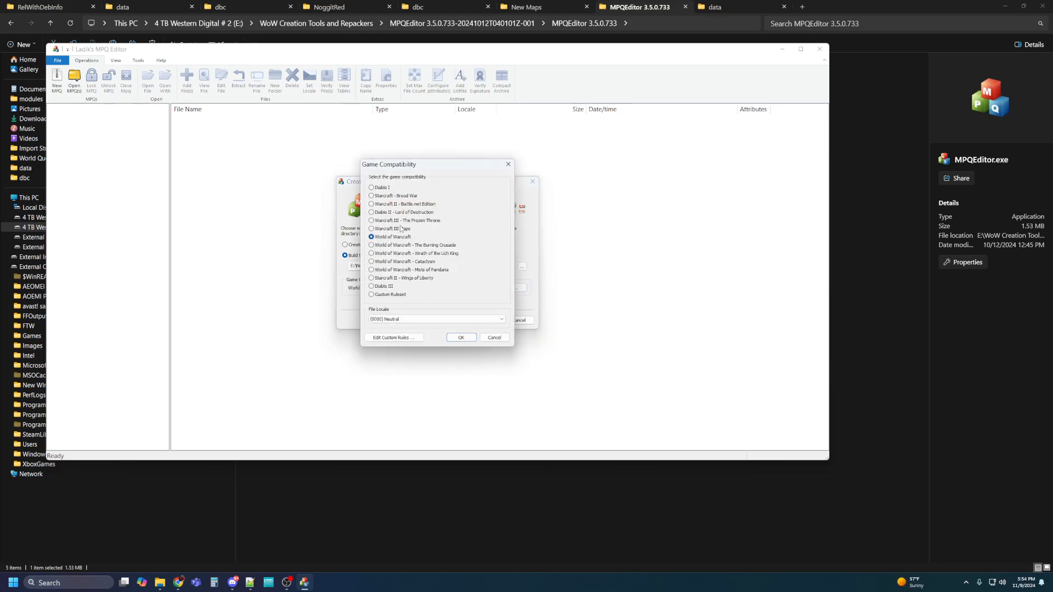
pyautogui.click(507, 165)
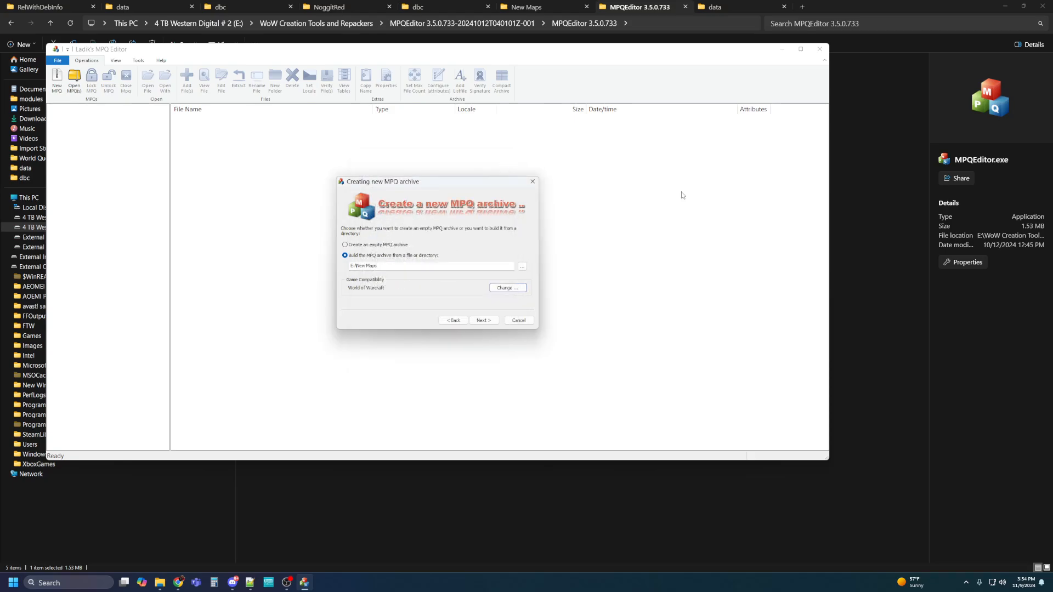
pyautogui.click(482, 320)
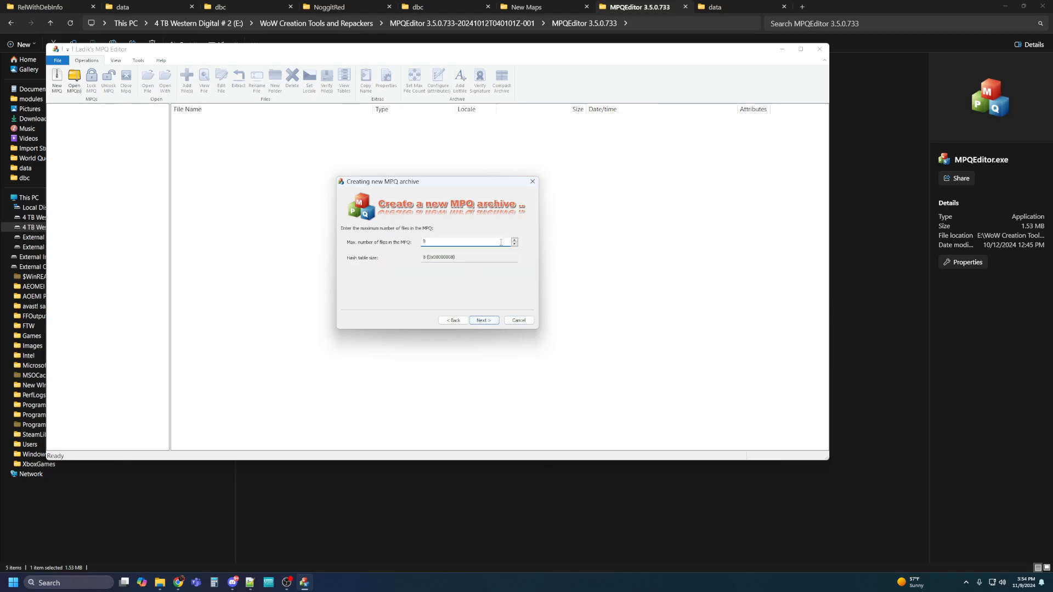
pyautogui.moveTo(457, 242); pyautogui.dragTo(415, 245)
pyautogui.click(479, 319)
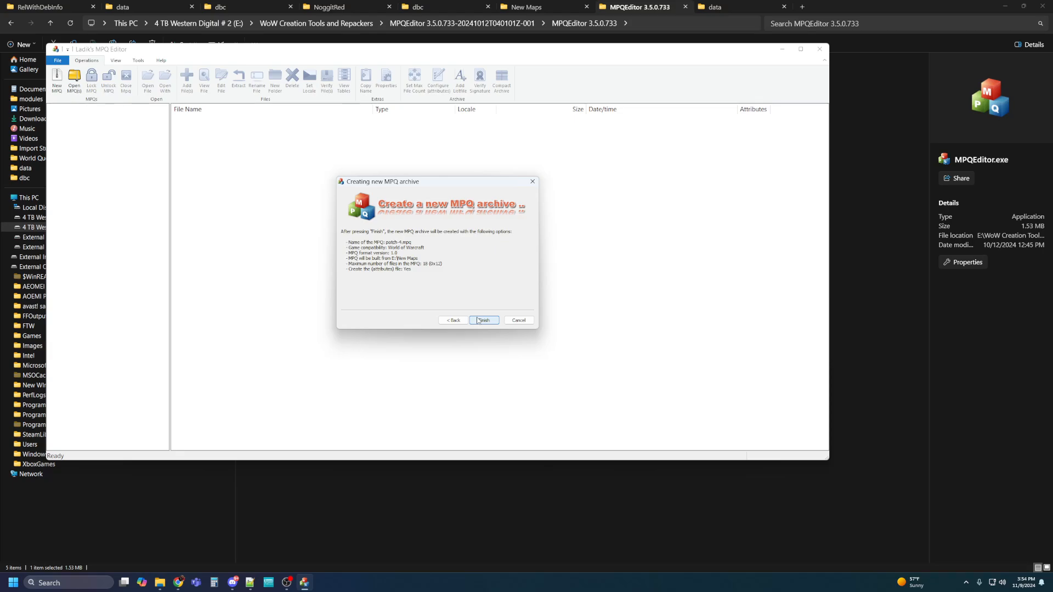
# Finish building patch-4.mpq, close the MPQ Editor, and select the new 24 KB archive.
pyautogui.click(482, 320)
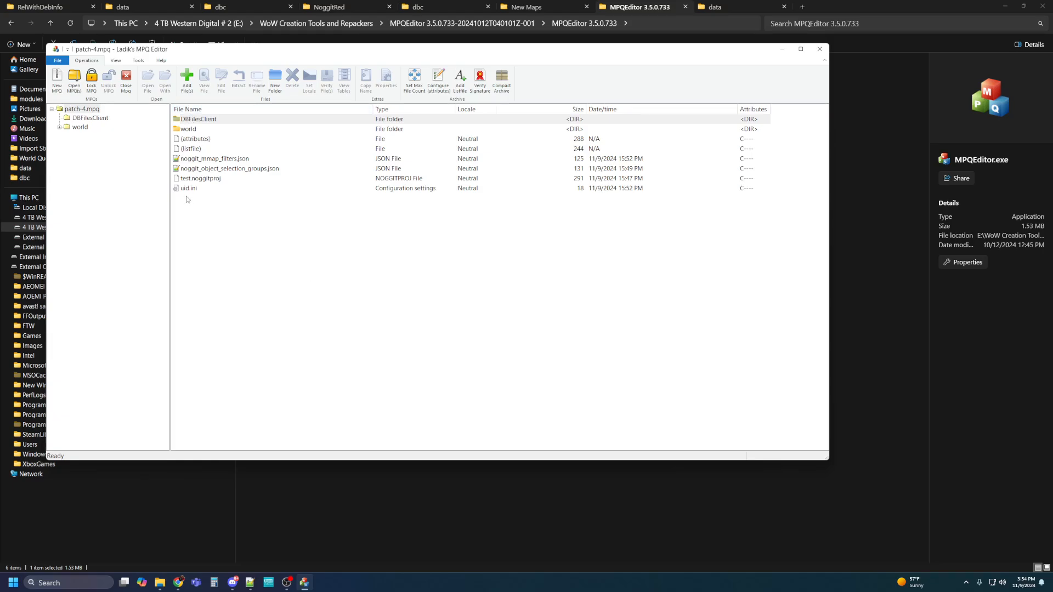
pyautogui.click(820, 49)
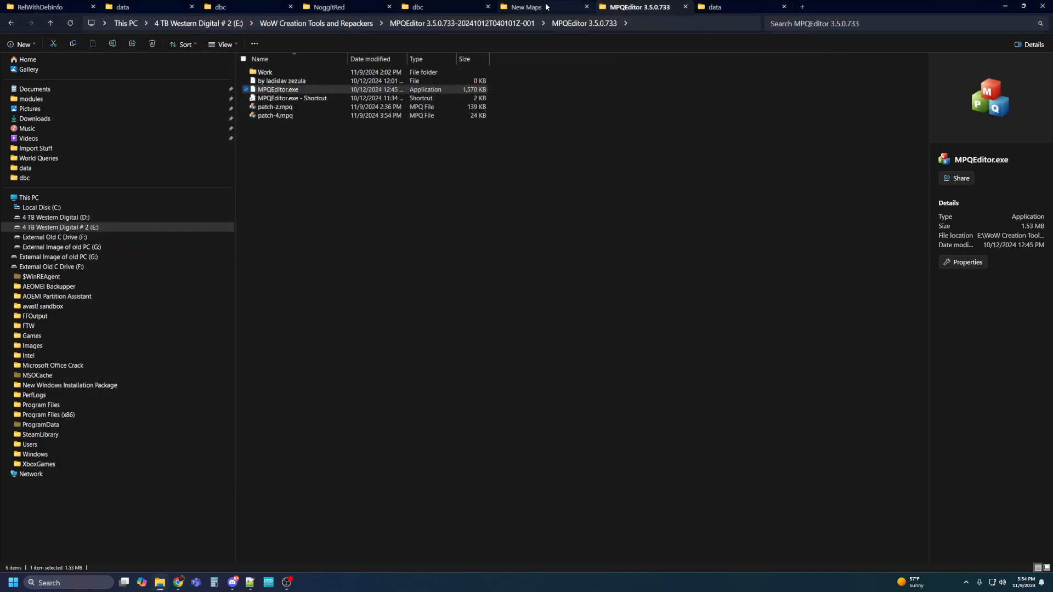
pyautogui.click(302, 153)
pyautogui.click(276, 117)
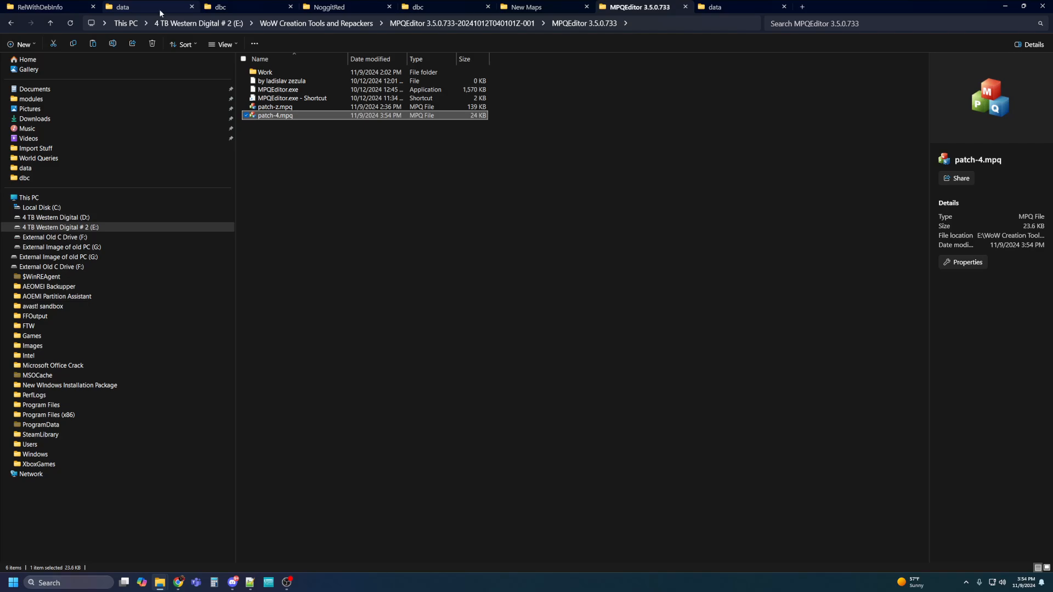
# Paste patch-4.mpq into the World of Warcraft 3.3.5a hd data folder, sorted by name.
pyautogui.click(118, 8)
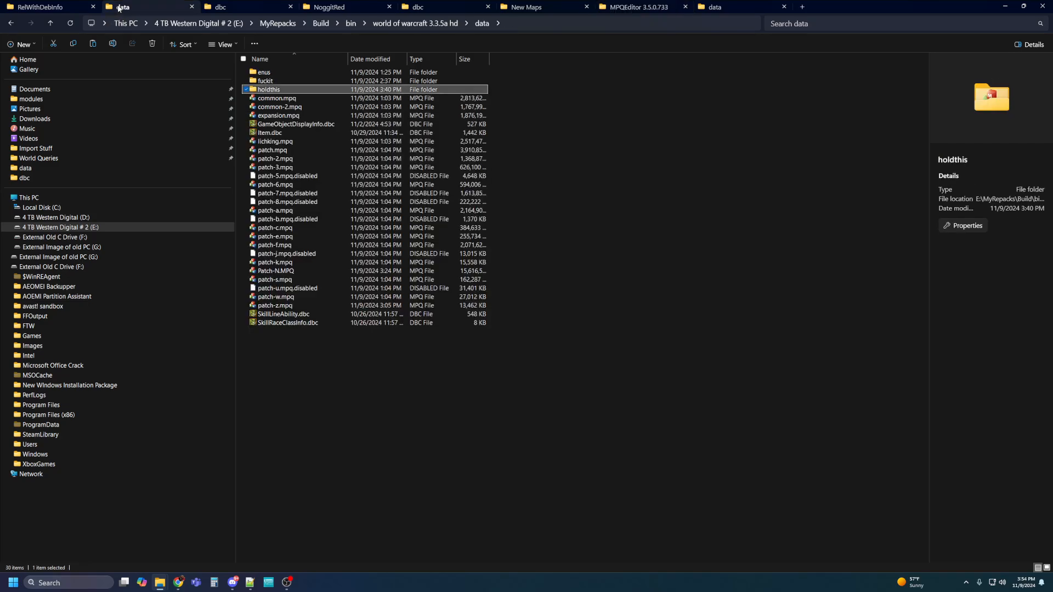
pyautogui.click(351, 397)
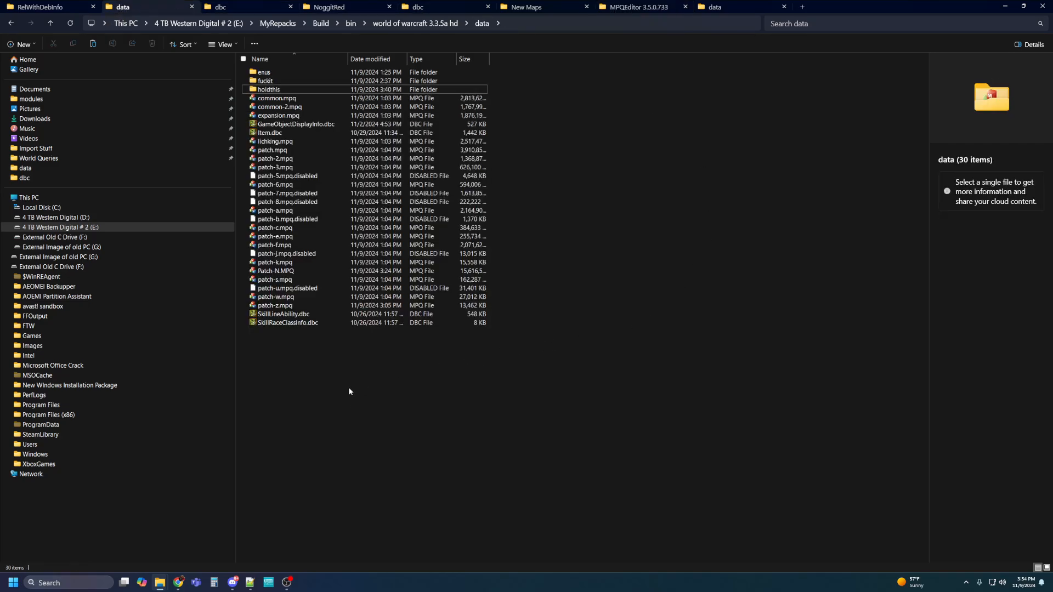
pyautogui.click(428, 24)
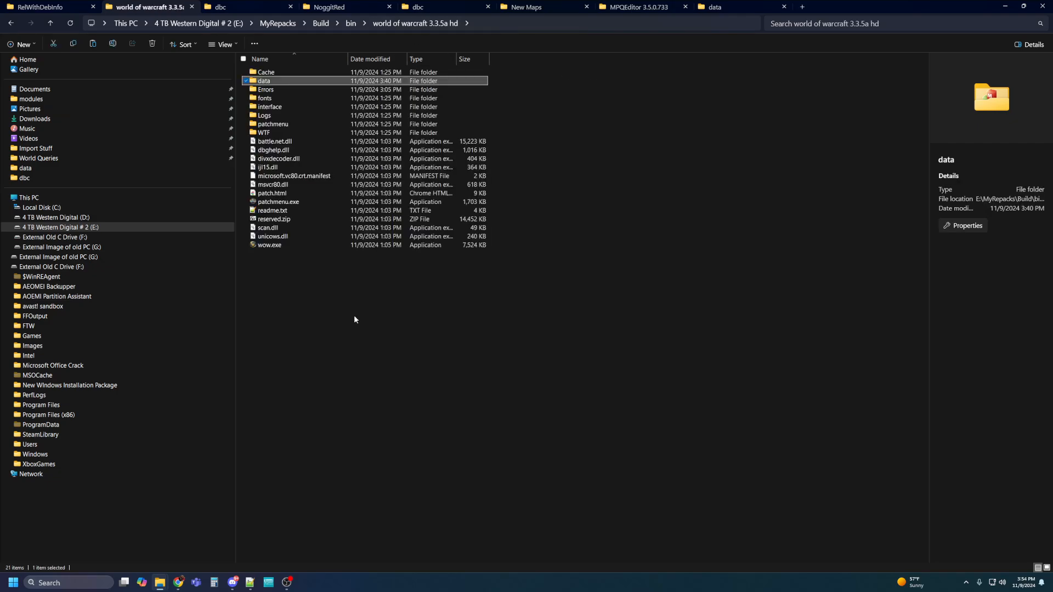
pyautogui.doubleClick(260, 82)
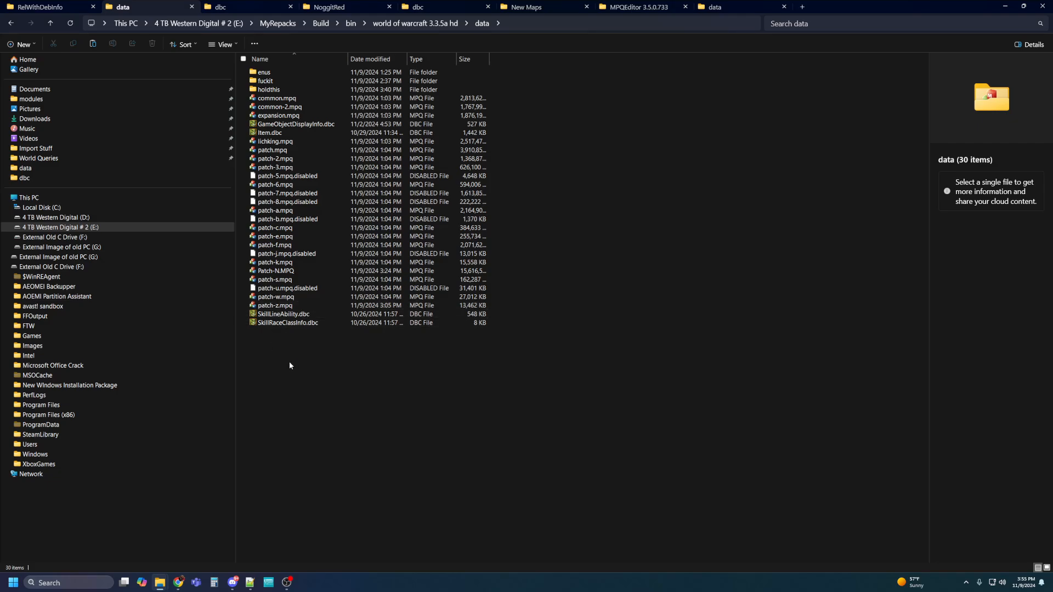
pyautogui.hotkey('ctrl', 'v')
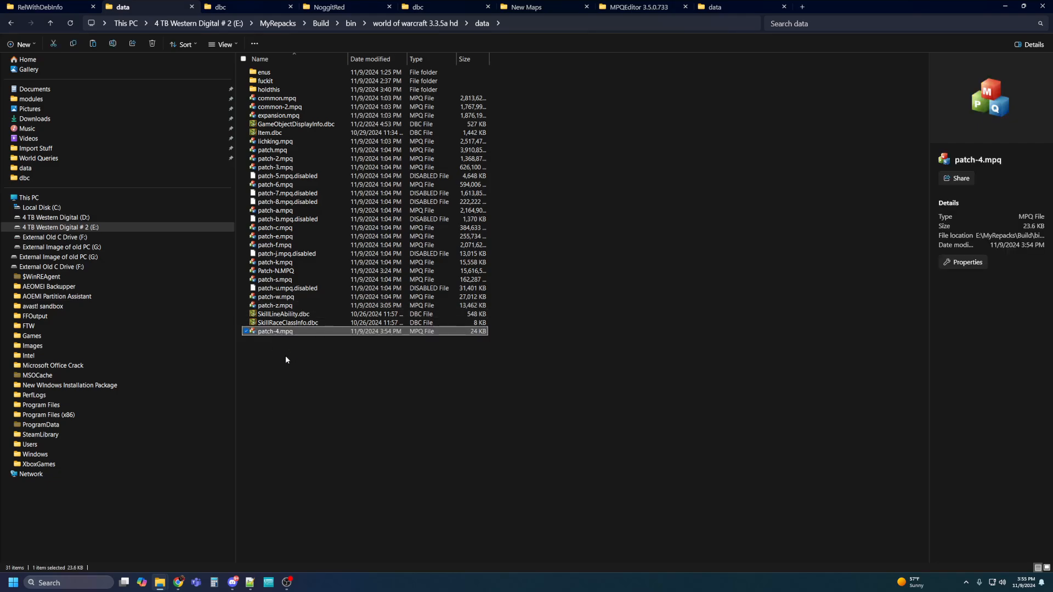
pyautogui.click(280, 60)
pyautogui.click(280, 60)
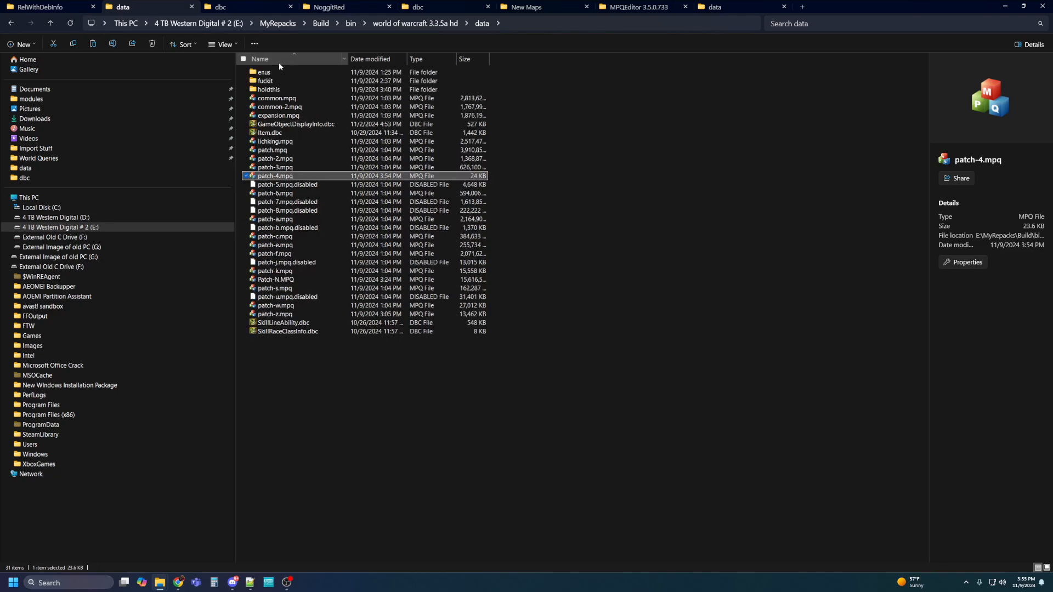
pyautogui.click(256, 8)
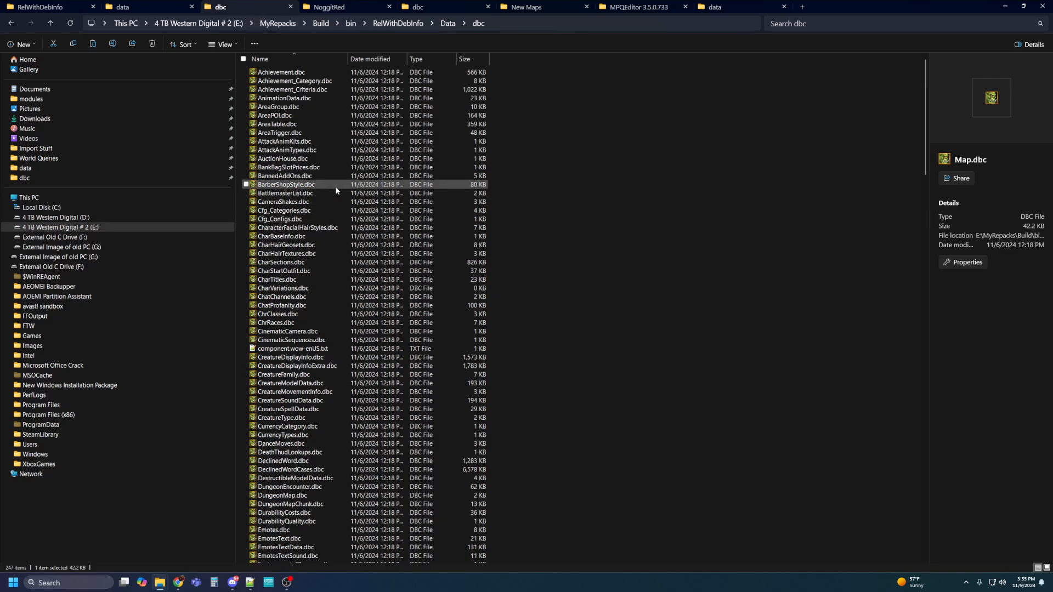
# Copy Map.dbc from New Maps\DBFilesClient over the old one in RelWithDebInfo Data\dbc.
pyautogui.scroll(-17, 336, 191)
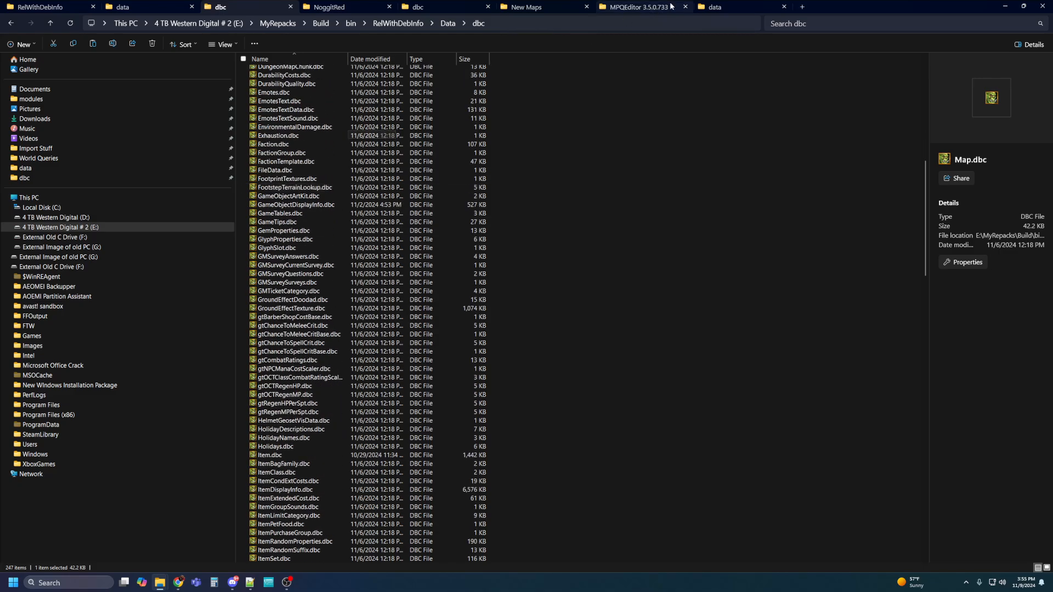
pyautogui.click(720, 8)
pyautogui.click(644, 7)
pyautogui.click(513, 9)
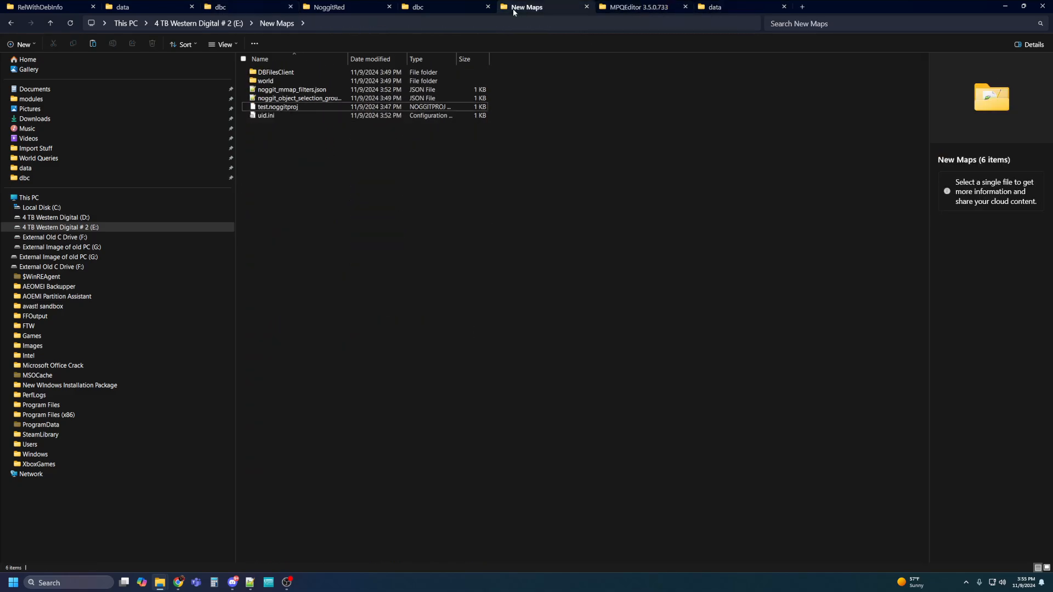
pyautogui.doubleClick(283, 74)
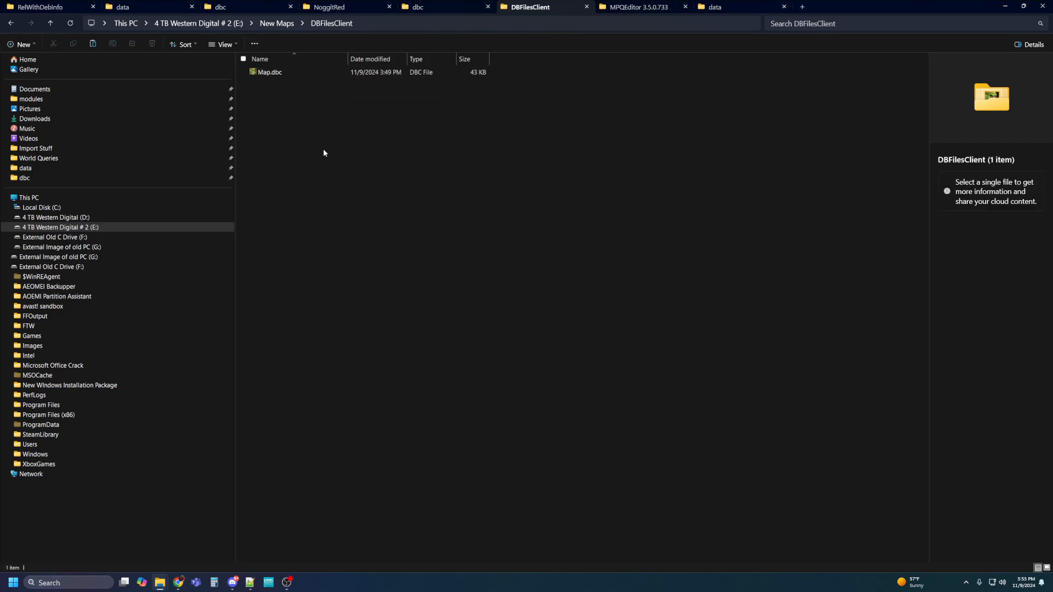
pyautogui.click(274, 73)
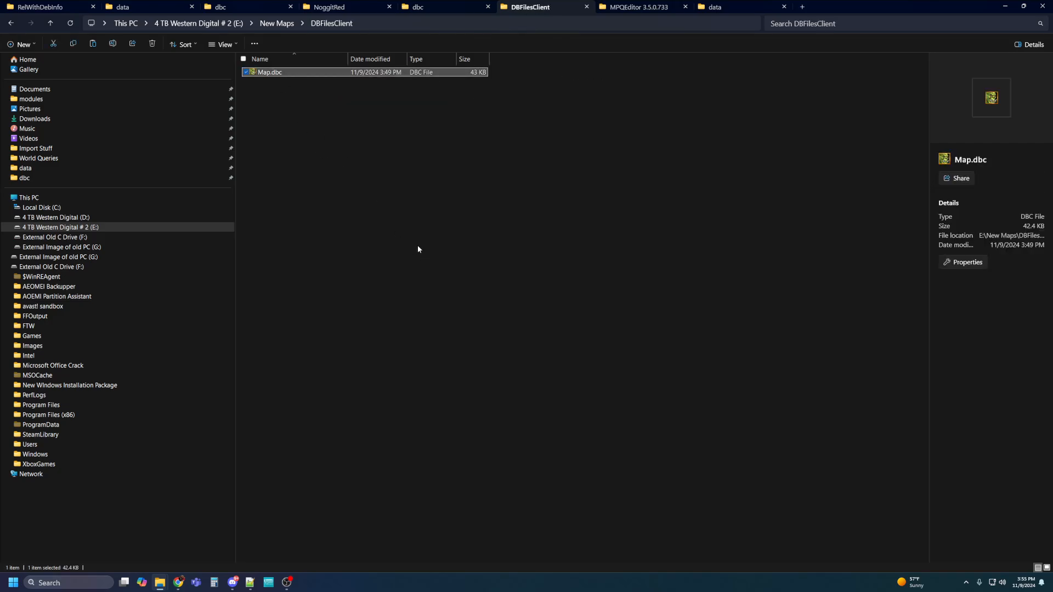
pyautogui.click(442, 10)
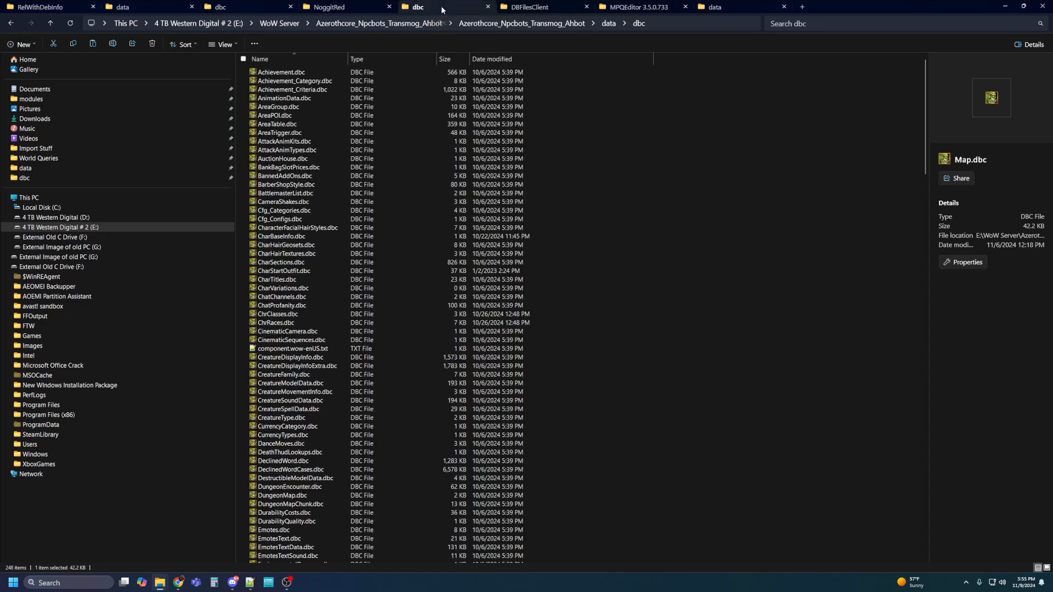
pyautogui.click(225, 7)
pyautogui.scroll(-15, 602, 153)
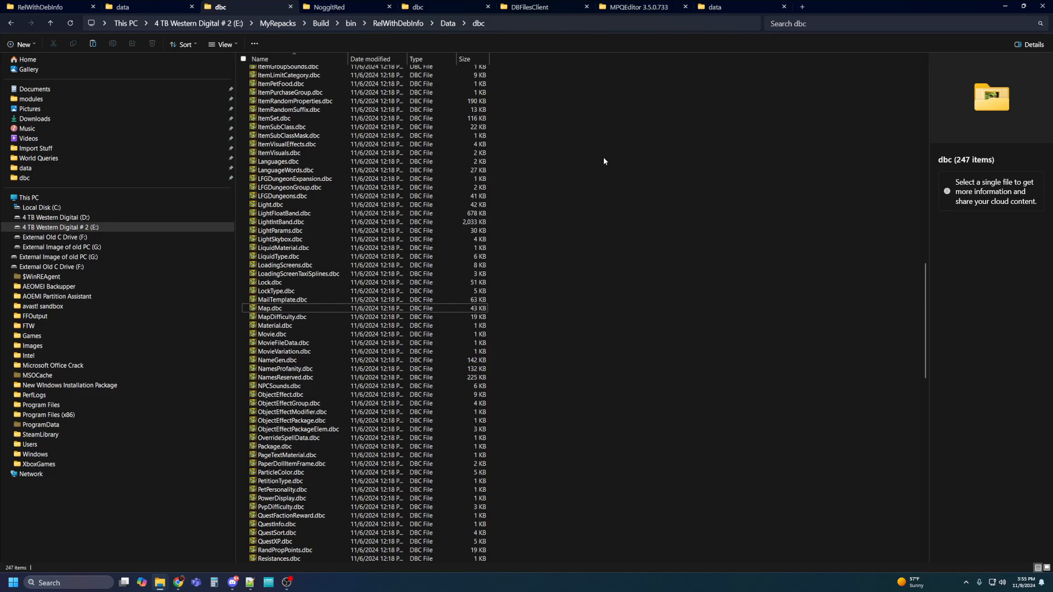
pyautogui.hotkey('ctrl', 'v')
pyautogui.click(477, 223)
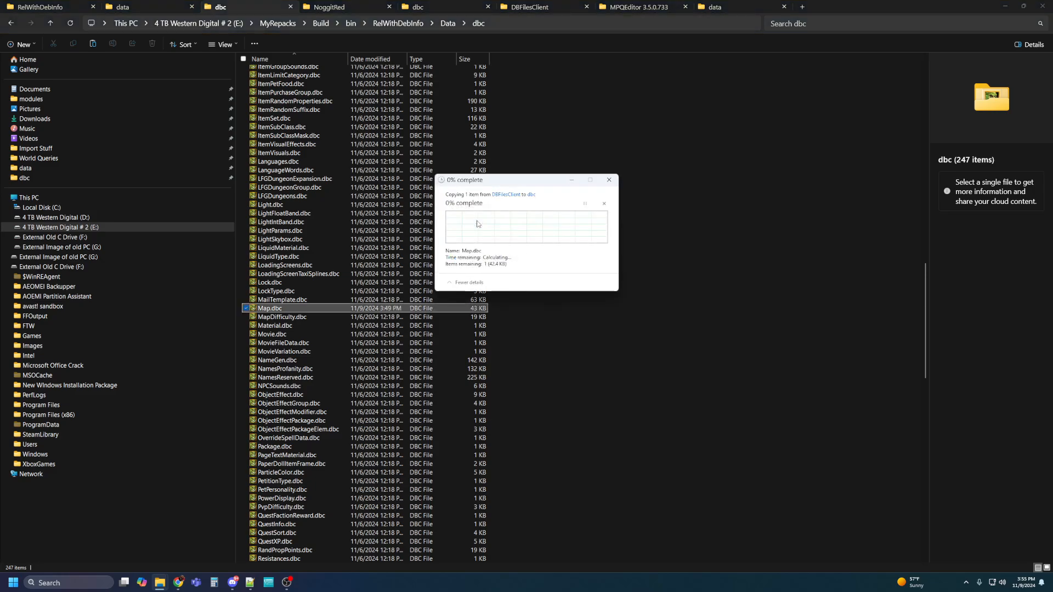
pyautogui.click(629, 234)
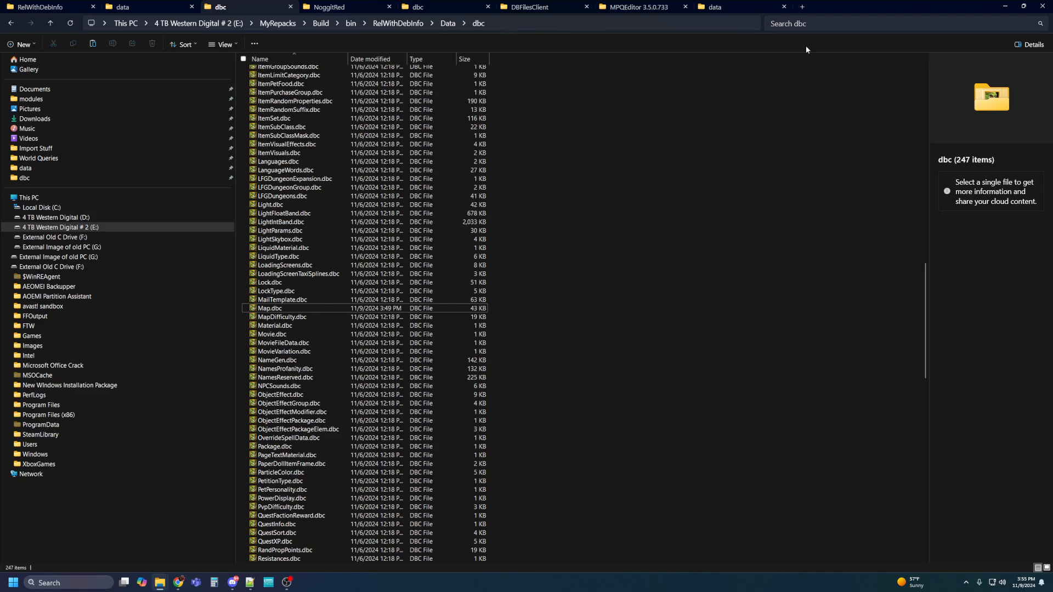
# Start authserver.exe and worldserver.exe, move their consoles aside, and launch wow.exe.
pyautogui.click(55, 6)
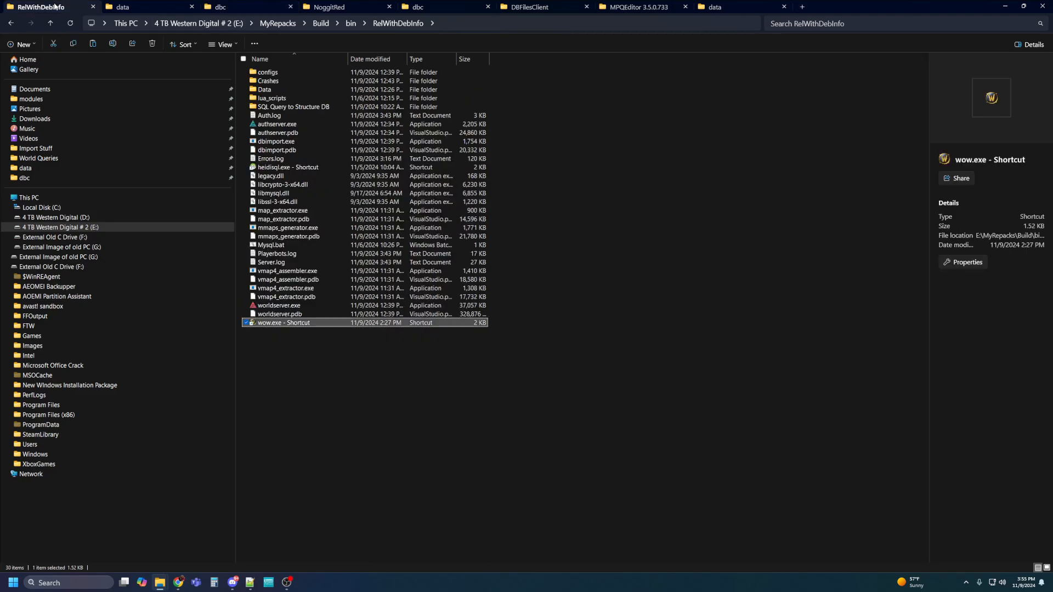
pyautogui.doubleClick(266, 125)
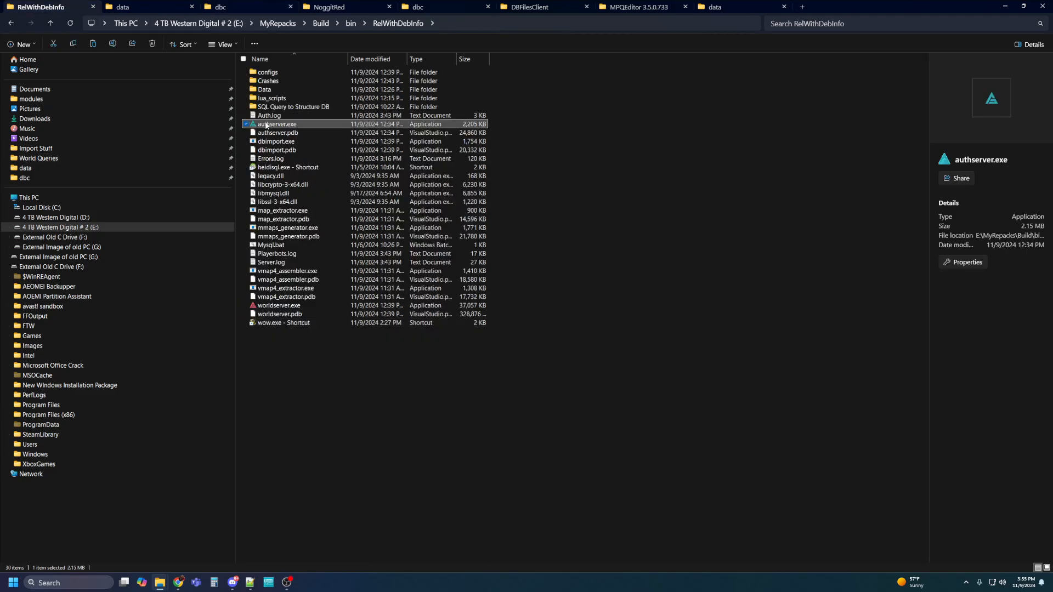
pyautogui.moveTo(330, 121); pyautogui.dragTo(643, 75)
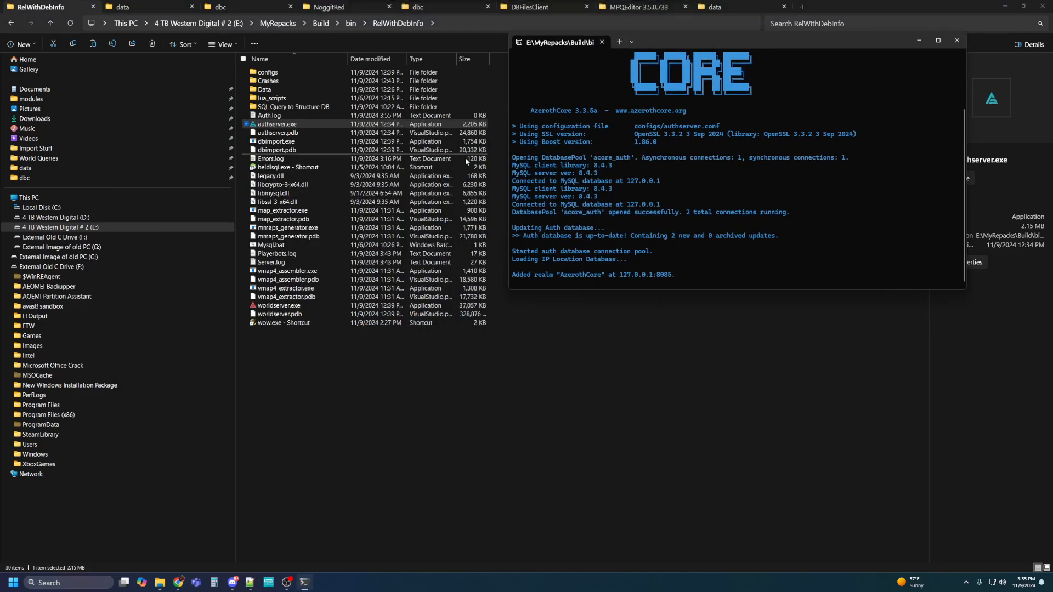
pyautogui.doubleClick(276, 306)
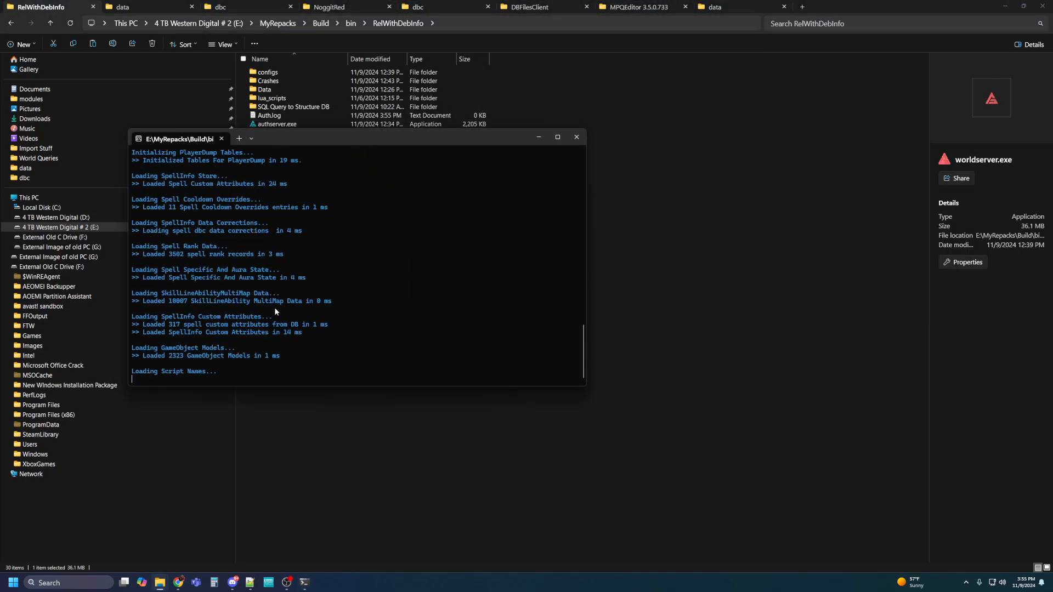
pyautogui.moveTo(307, 141); pyautogui.dragTo(732, 39)
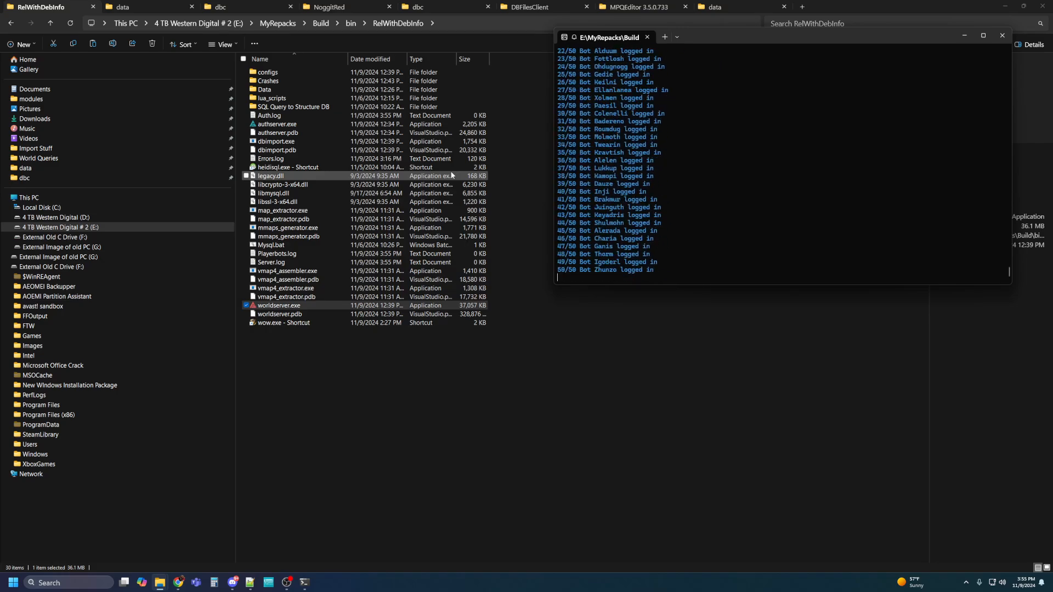
pyautogui.doubleClick(288, 324)
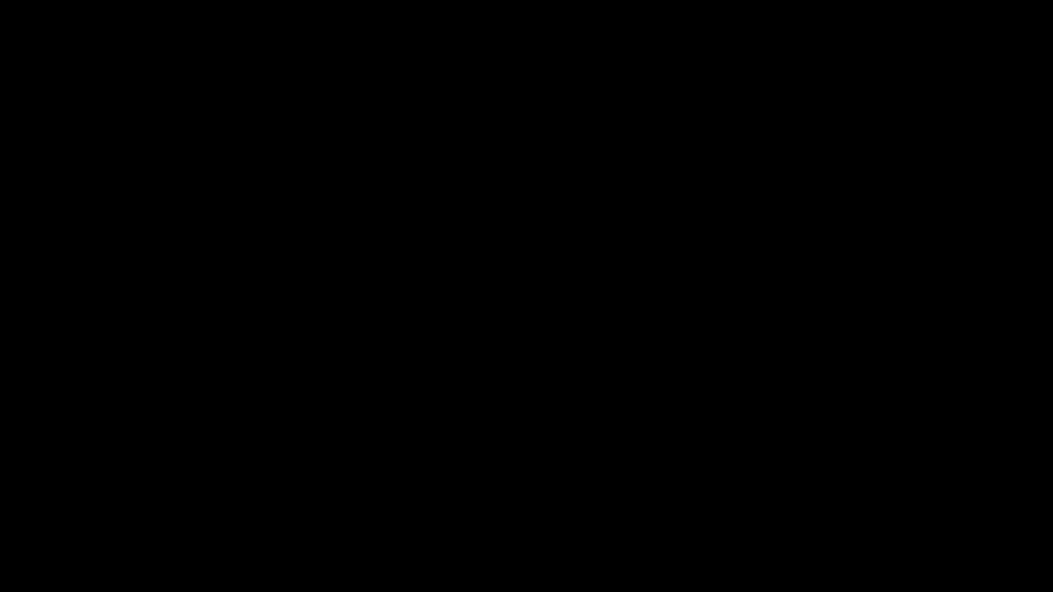
# Log in with the account password and enter the world with the listed character.
pyautogui.write('****')
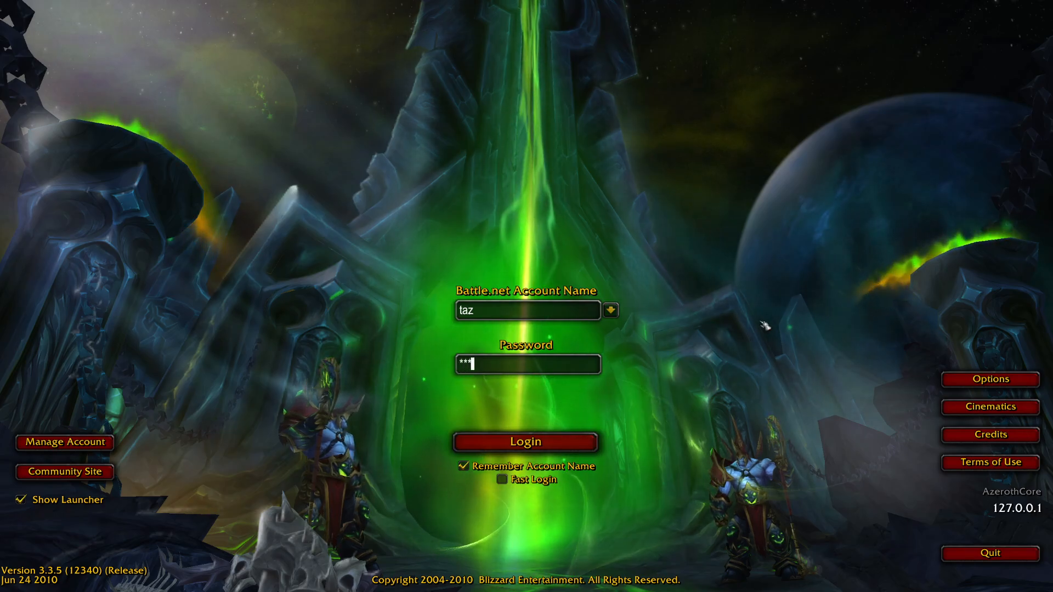
pyautogui.click(498, 441)
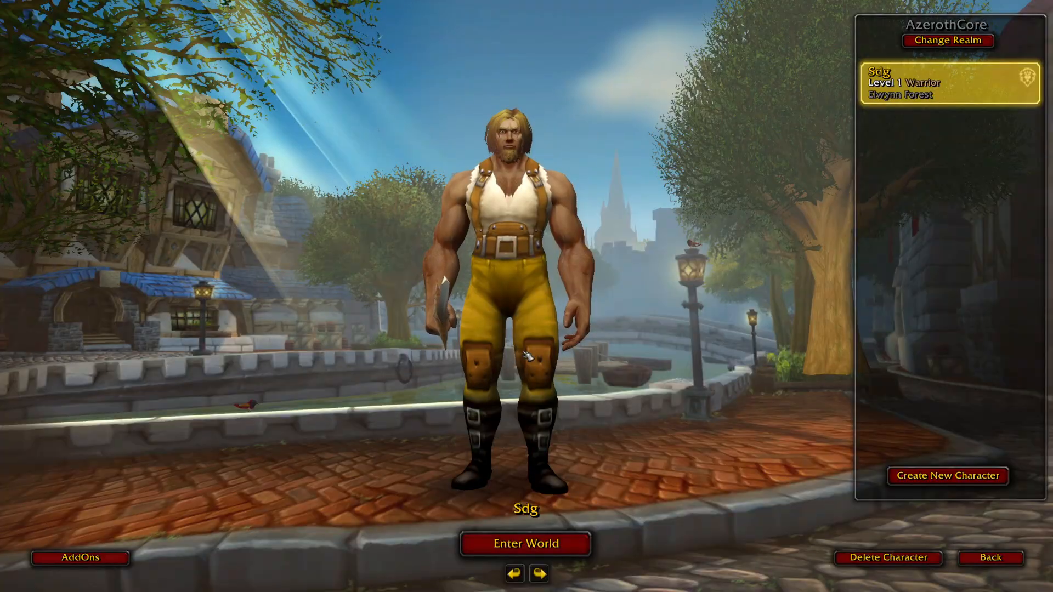
pyautogui.click(527, 544)
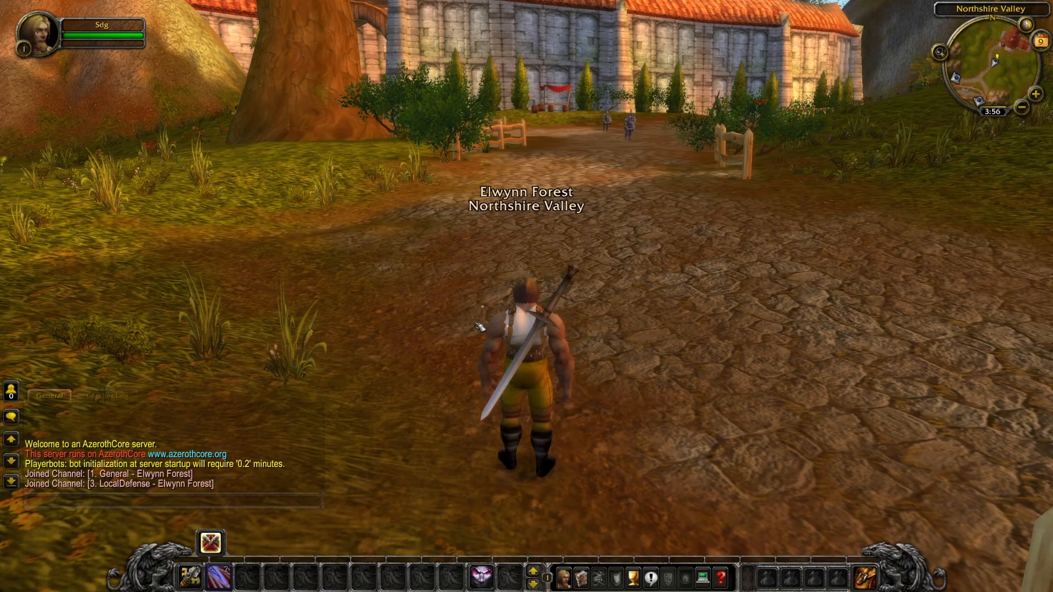
# Turn off music, sound effects and all game sound in the Sound options.
pyautogui.press('Escape')
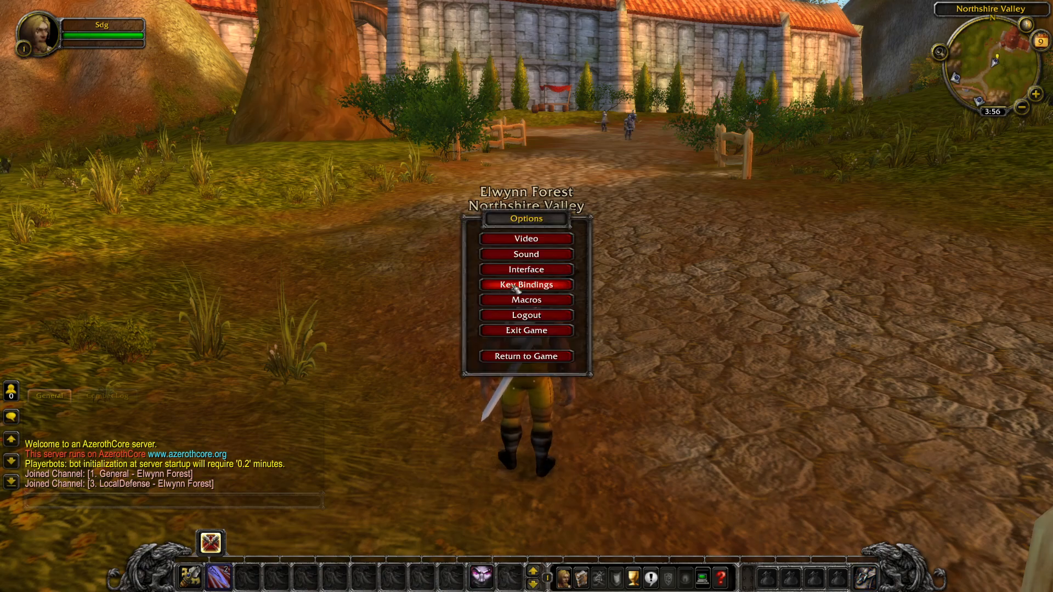
pyautogui.click(518, 257)
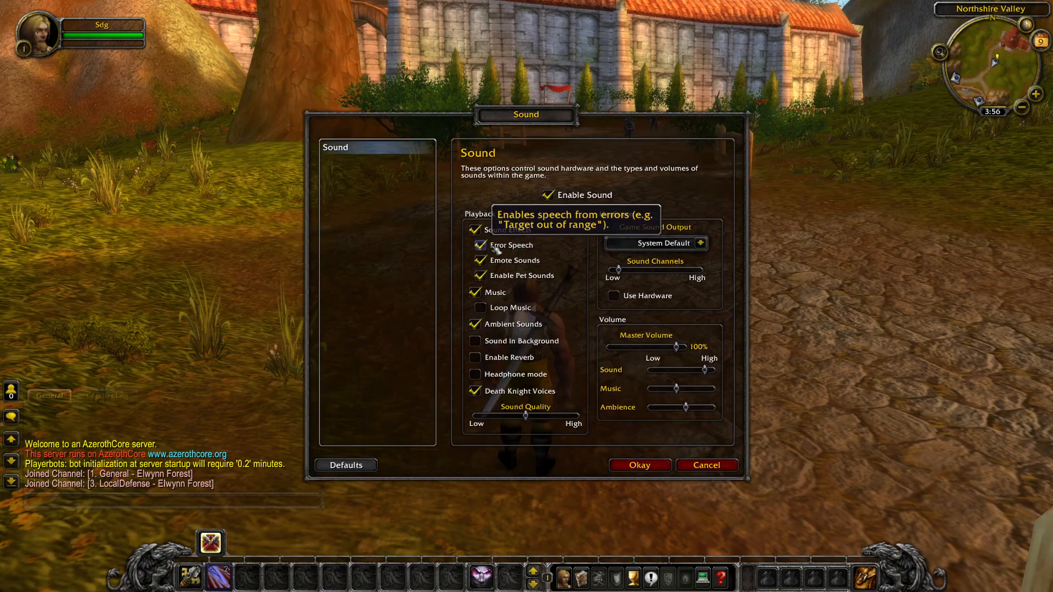
pyautogui.click(475, 293)
pyautogui.click(475, 230)
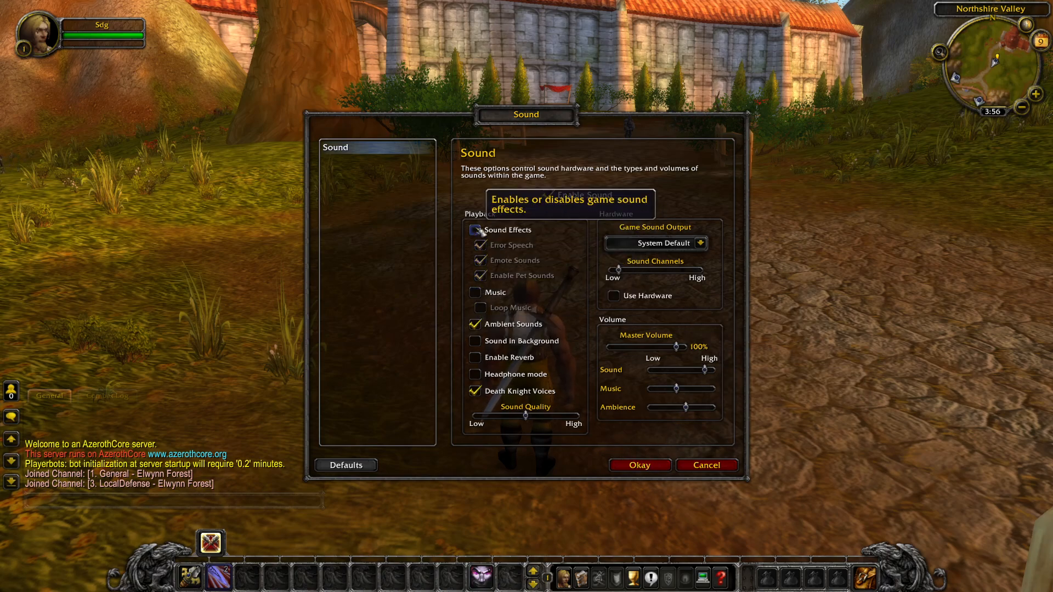
pyautogui.click(548, 195)
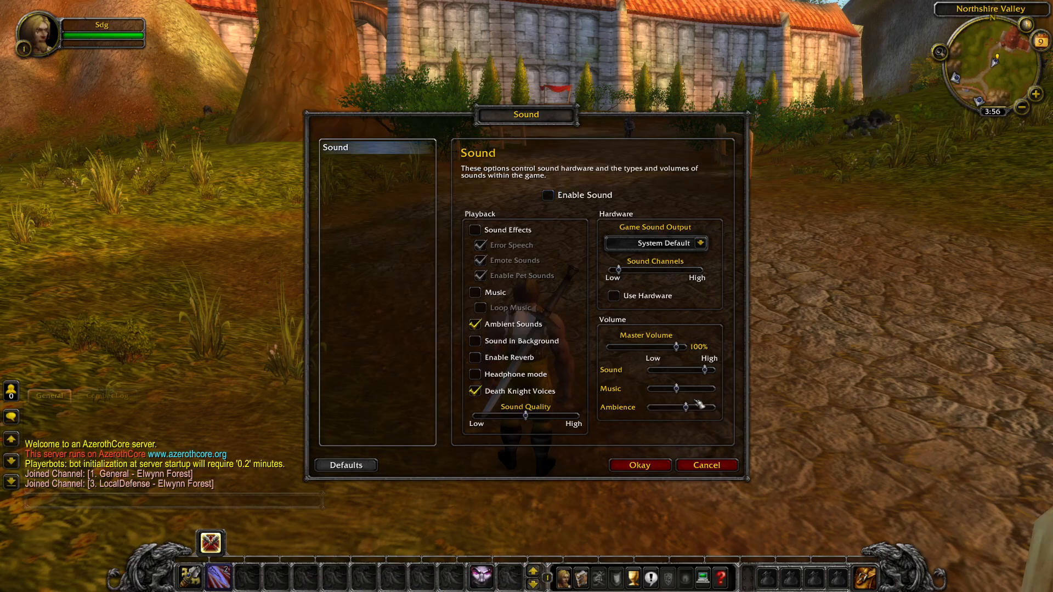
pyautogui.click(641, 466)
pyautogui.click(524, 357)
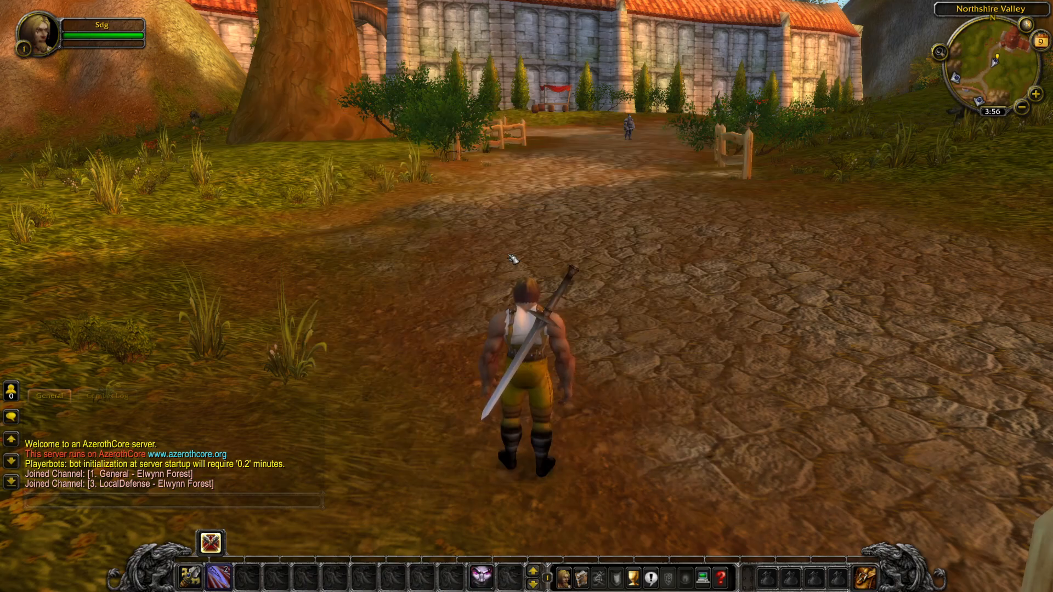
# Run the character forward, turning the view toward the wall.
pyautogui.press('w')
pyautogui.moveTo(501, 237); pyautogui.dragTo(450, 235, button='right')
pyautogui.moveTo(554, 231)
pyautogui.mouseDown(button='right')
pyautogui.moveTo(625, 233)
pyautogui.moveTo(551, 235)
pyautogui.mouseUp(button='right')
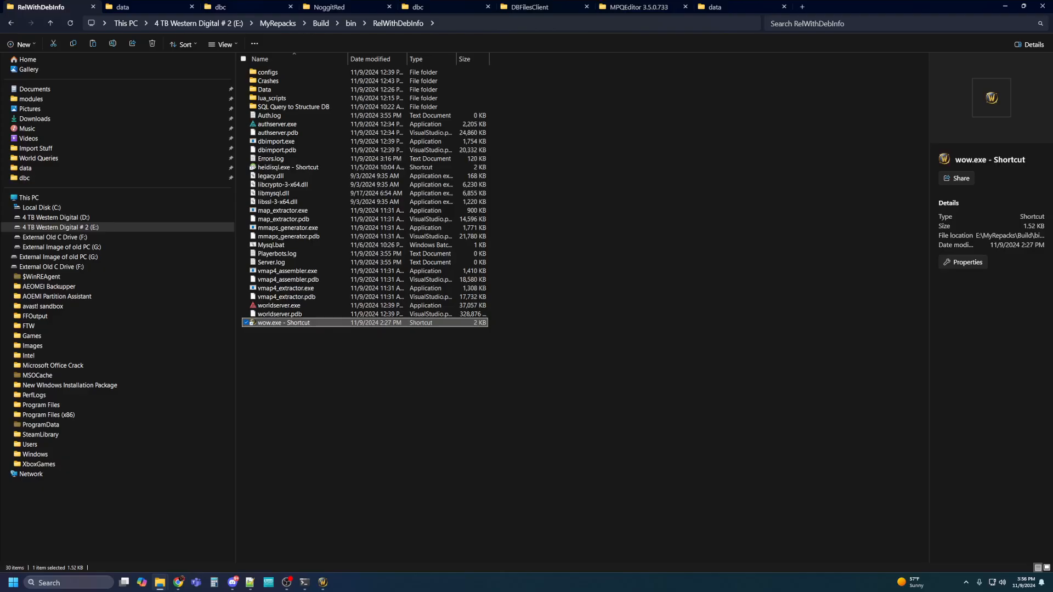
# Copy '.go XYZ 3112.11 788.894 19.4647 725' from Notepad++ and return to the game.
pyautogui.click(250, 583)
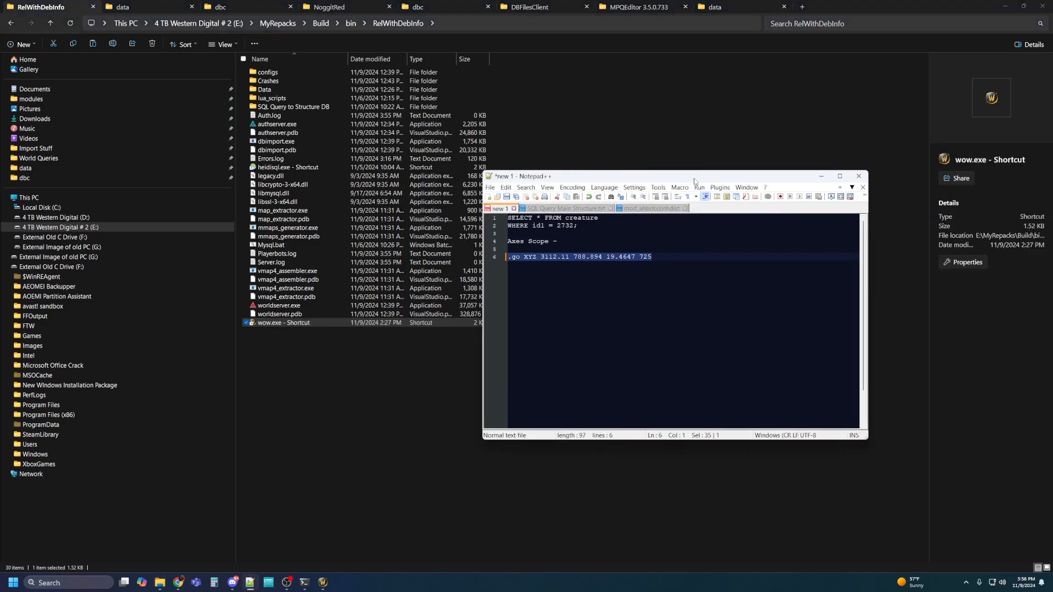
pyautogui.doubleClick(662, 260)
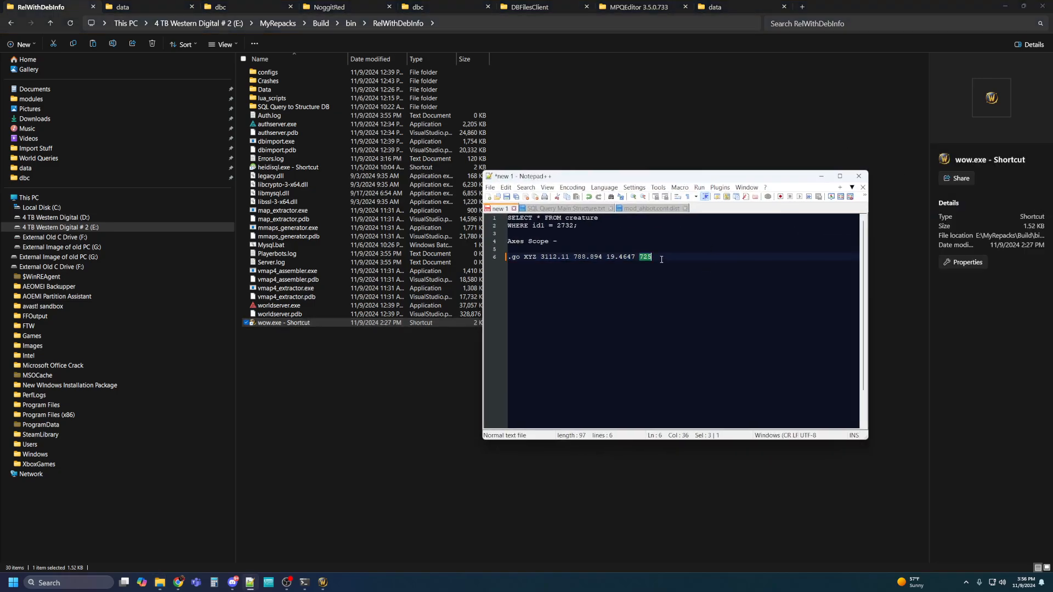
pyautogui.tripleClick(662, 259)
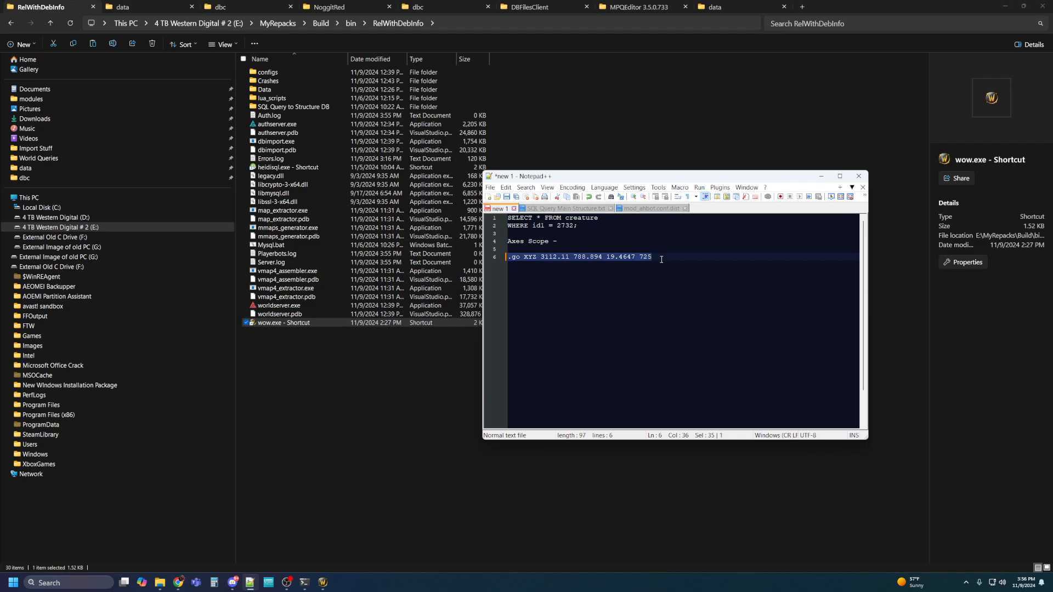
pyautogui.hotkey('ctrl', 'c')
pyautogui.moveTo(679, 174); pyautogui.dragTo(1052, 173)
pyautogui.click(324, 583)
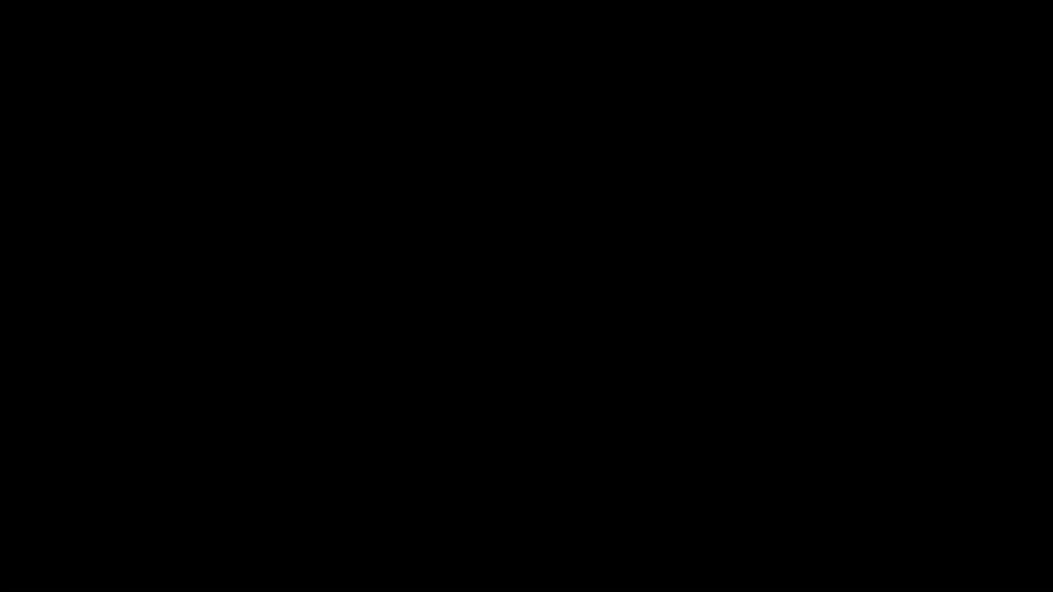
# Paste and send the .go XYZ chat command to teleport to the custom map.
pyautogui.press('Return')
pyautogui.hotkey('ctrl', 'v')
pyautogui.press('Return')
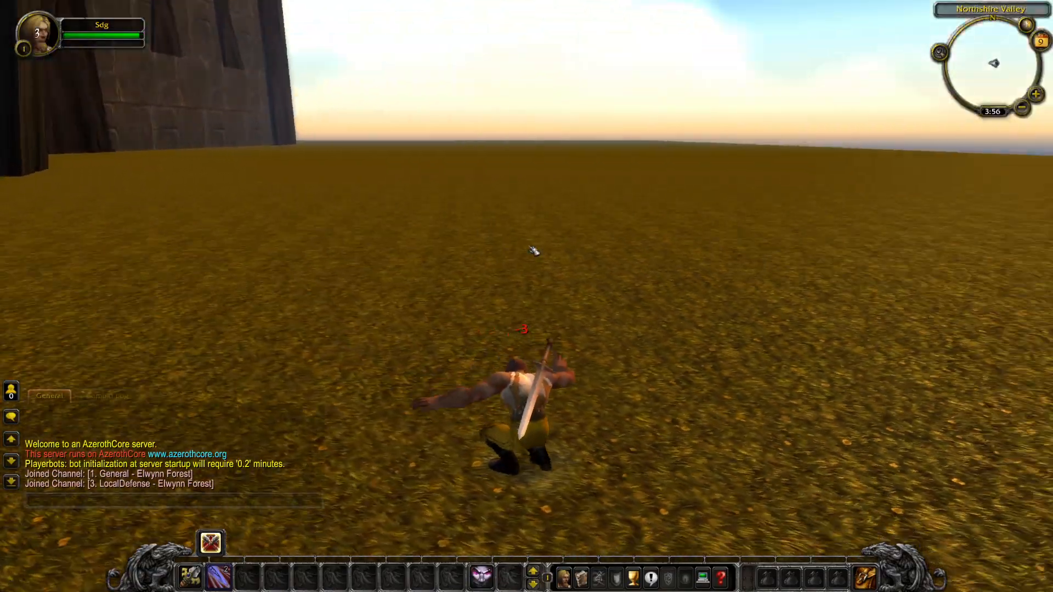
# Run the character across the grass up to the Greymane wall's large wooden gate.
pyautogui.moveTo(534, 252); pyautogui.dragTo(598, 251, button='right')
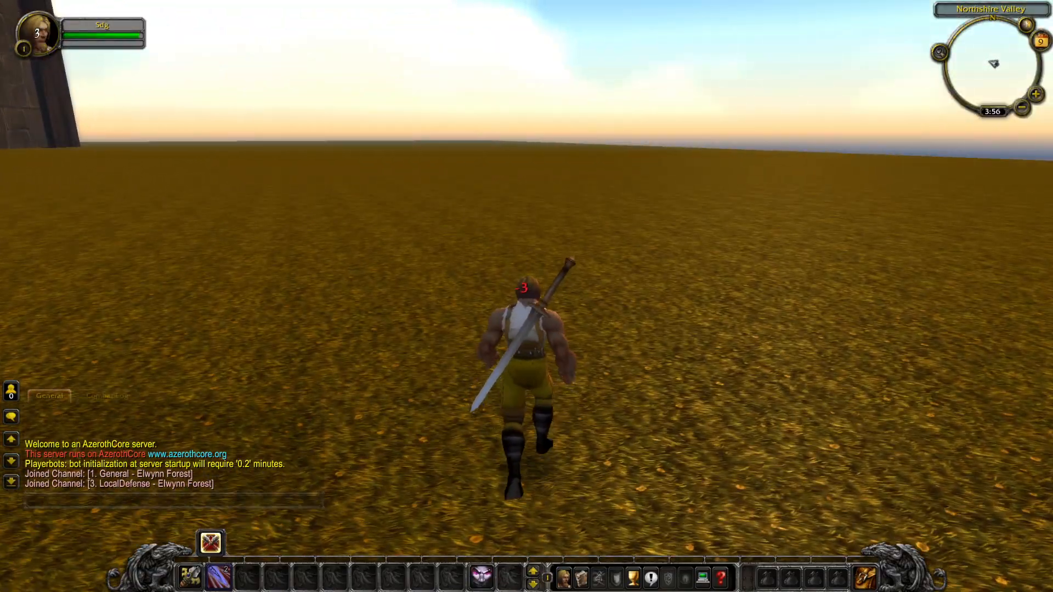
pyautogui.moveTo(534, 251); pyautogui.dragTo(795, 165)
pyautogui.moveTo(534, 251); pyautogui.dragTo(949, 357, button='right')
pyautogui.press('w')
pyautogui.moveTo(534, 251); pyautogui.dragTo(741, 228)
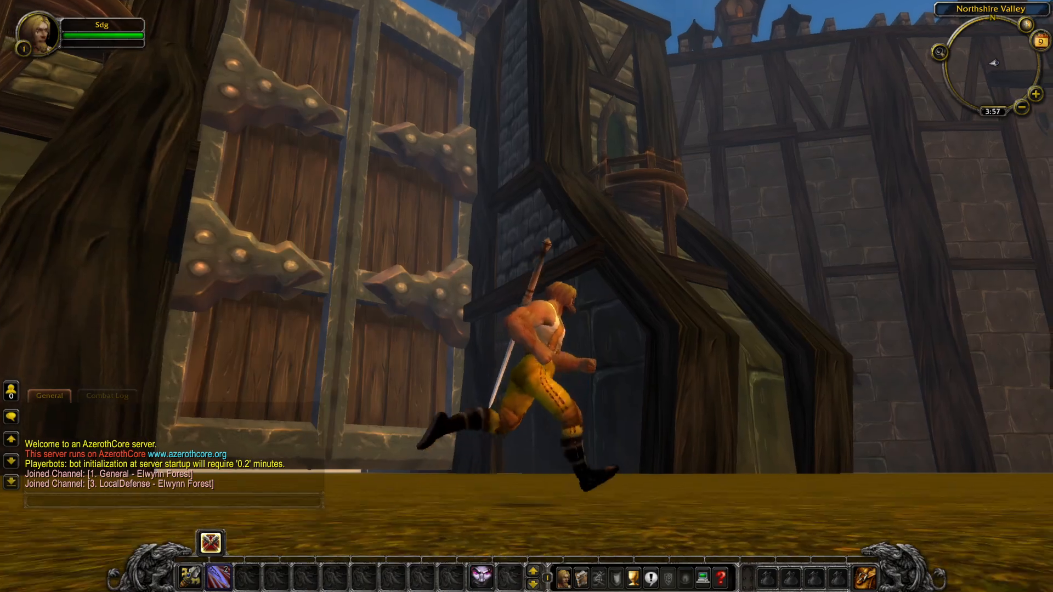
pyautogui.press('d')
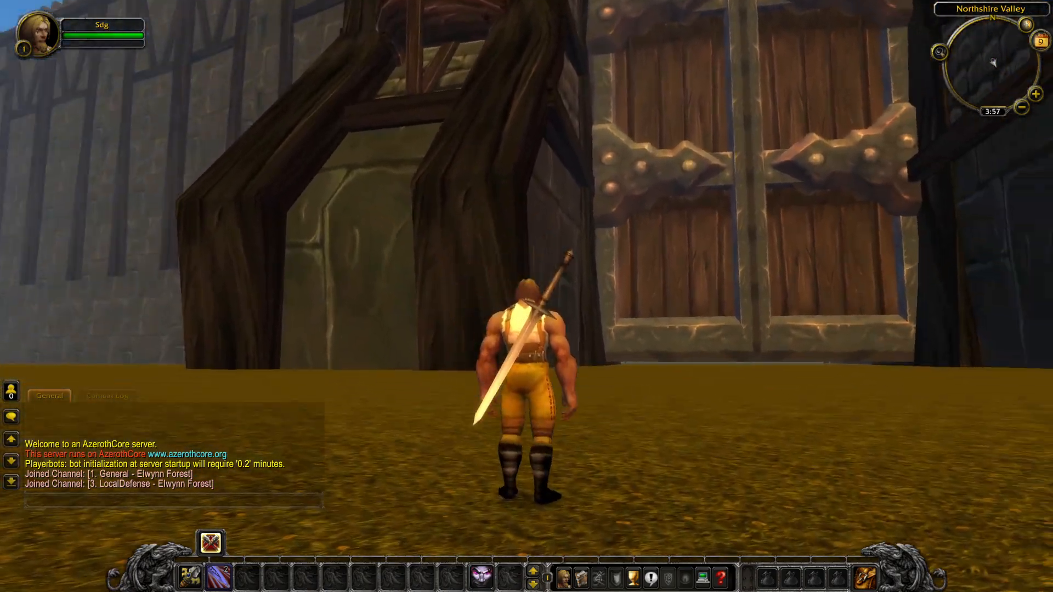
pyautogui.press('w')
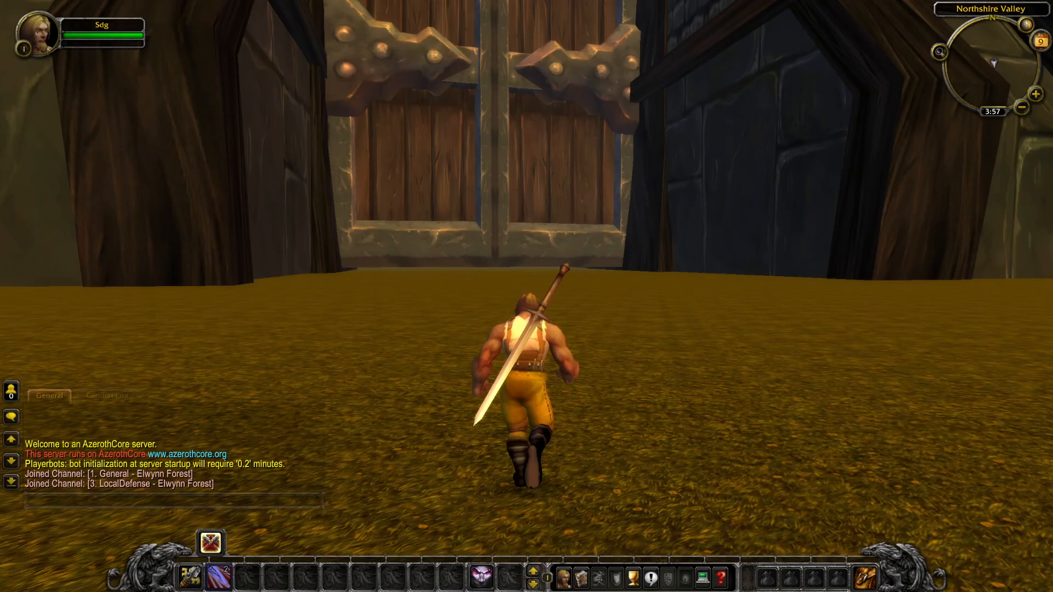
pyautogui.moveTo(526, 267); pyautogui.dragTo(549, 267, button='right')
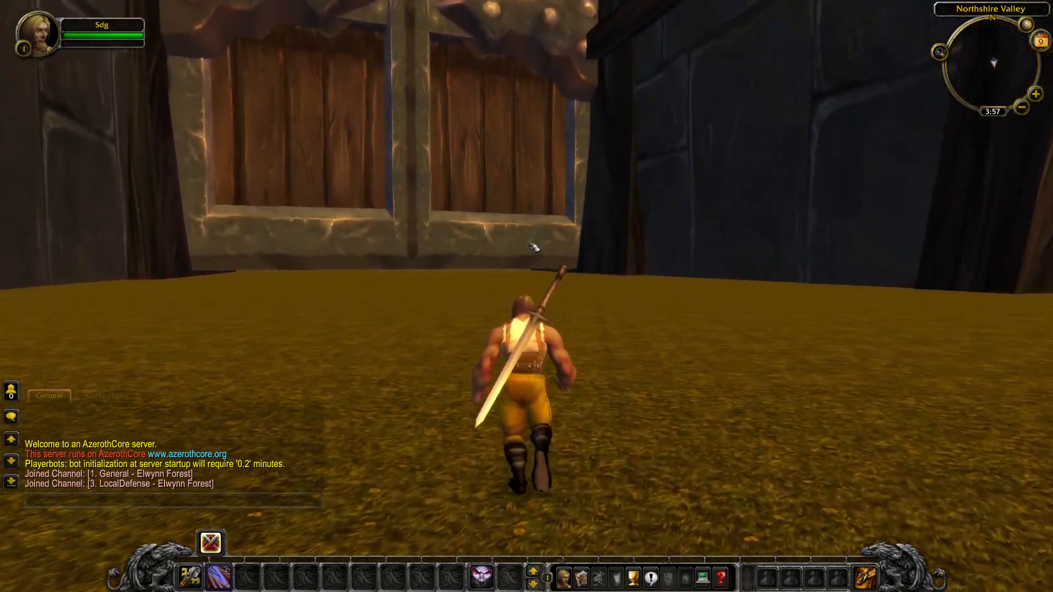
pyautogui.press('a')
pyautogui.press('d')
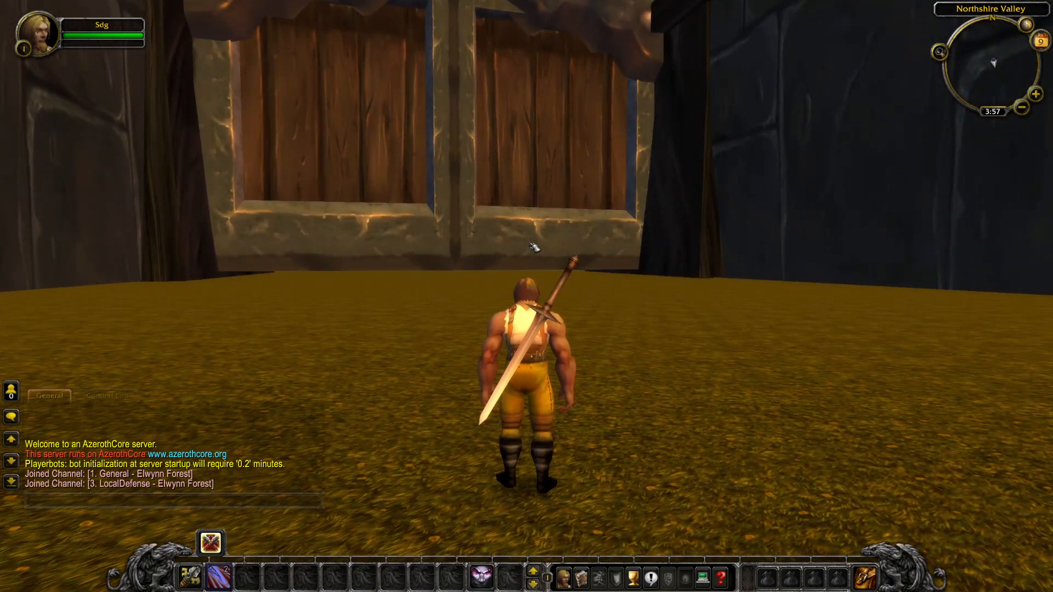